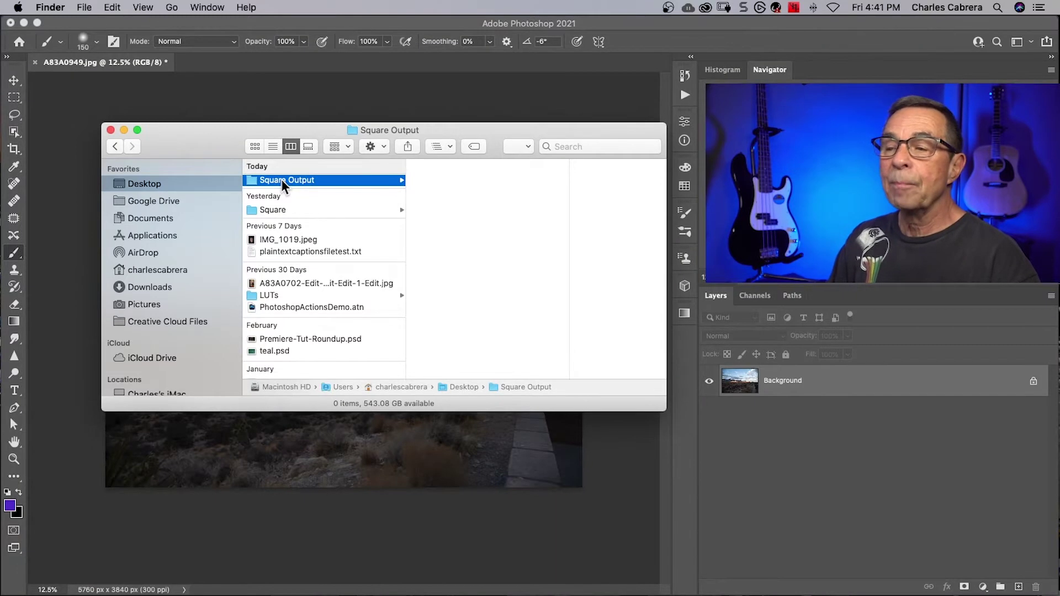
# - Check the twelve photos in Square and the empty Square Output folder, then close Finder
pyautogui.click(278, 208)
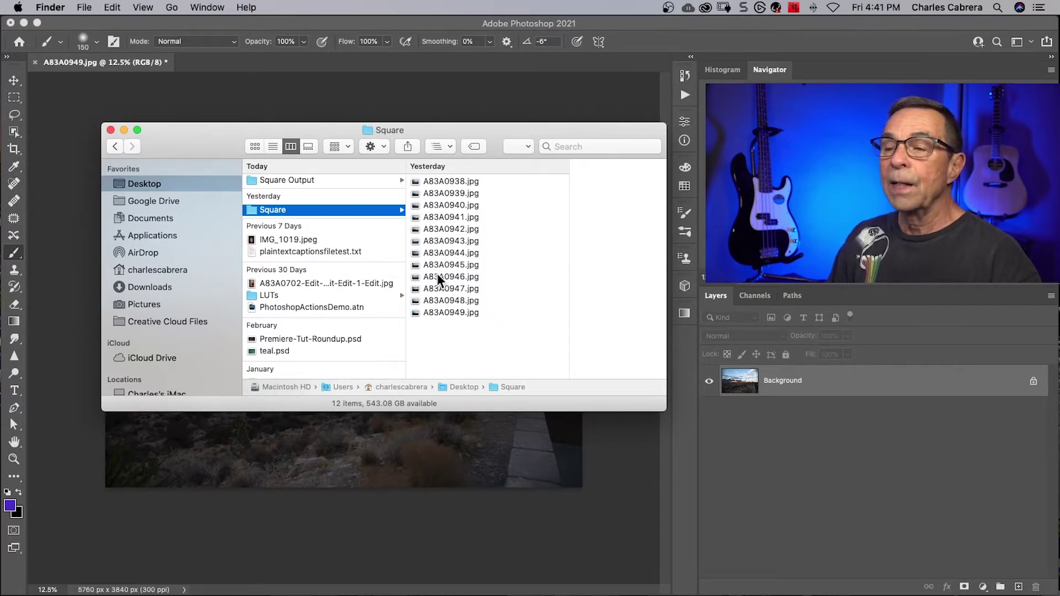
pyautogui.click(299, 180)
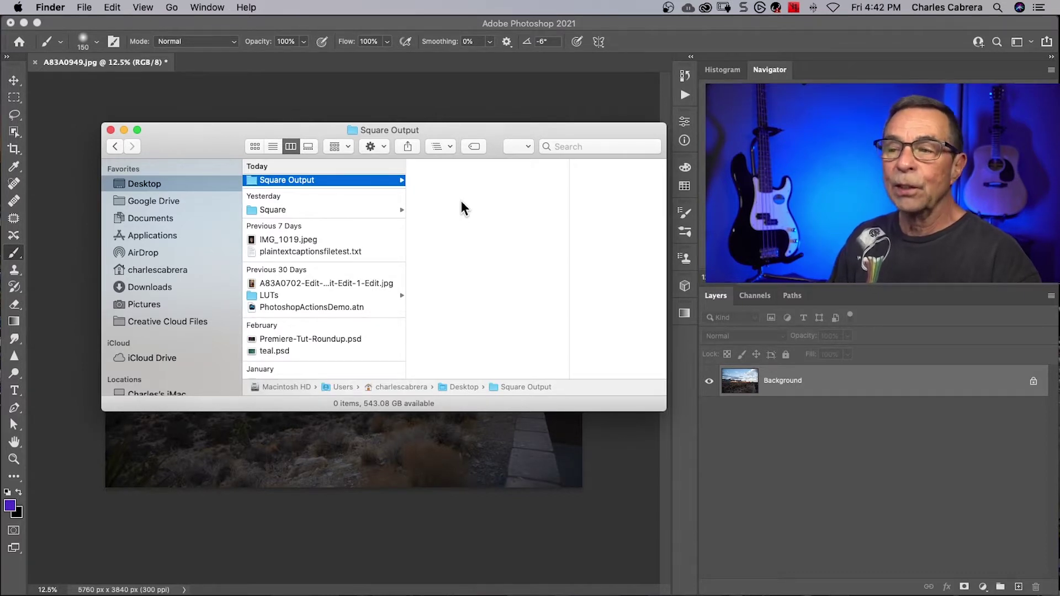
pyautogui.press('super+w')
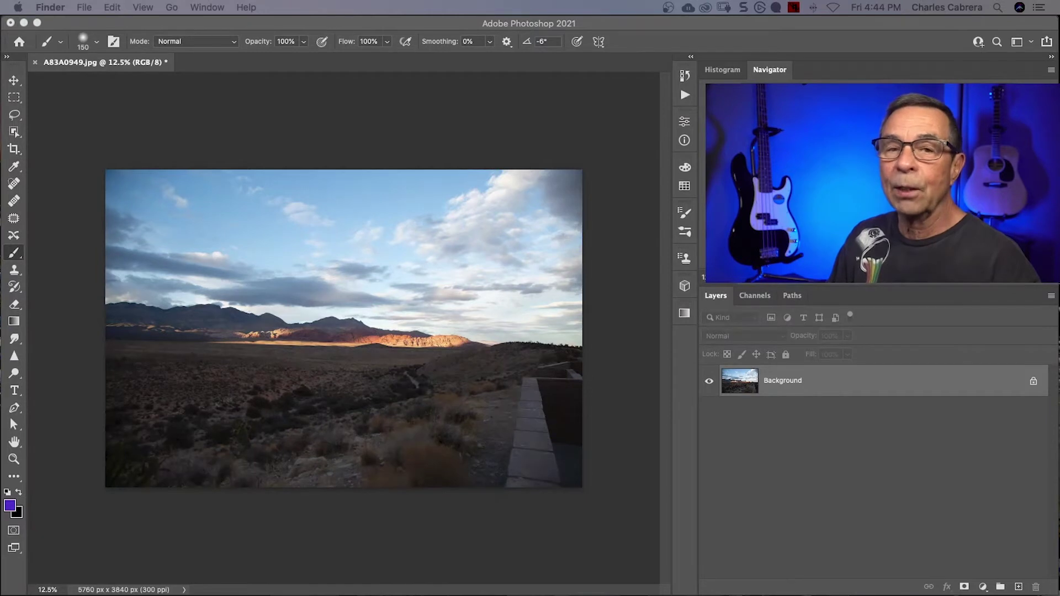
# - Create the Resize Images action set containing a new Resize for Squarespace action
pyautogui.click(685, 93)
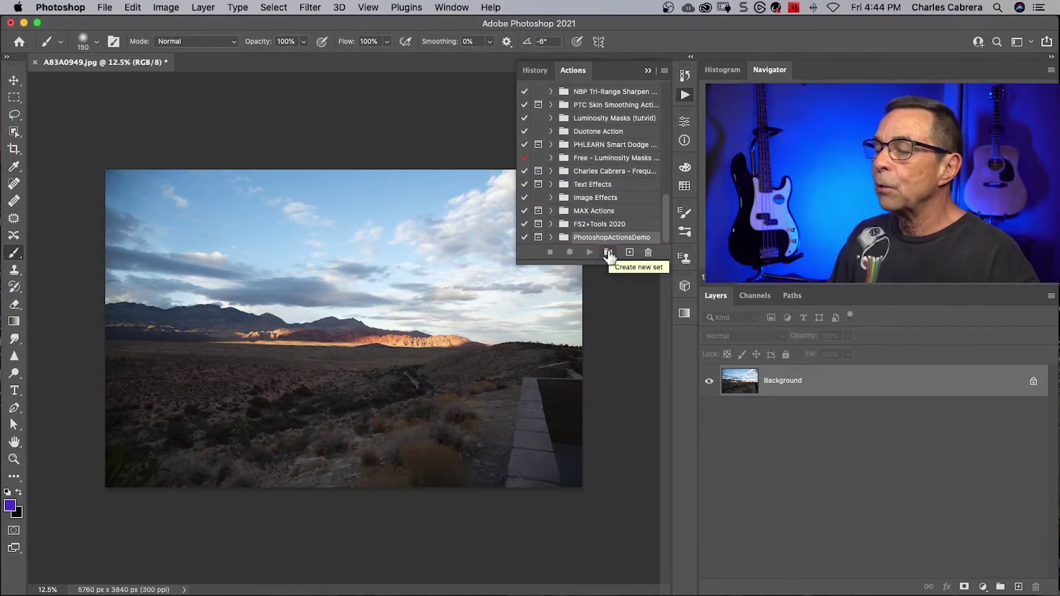
pyautogui.click(609, 253)
pyautogui.write('Resize Images')
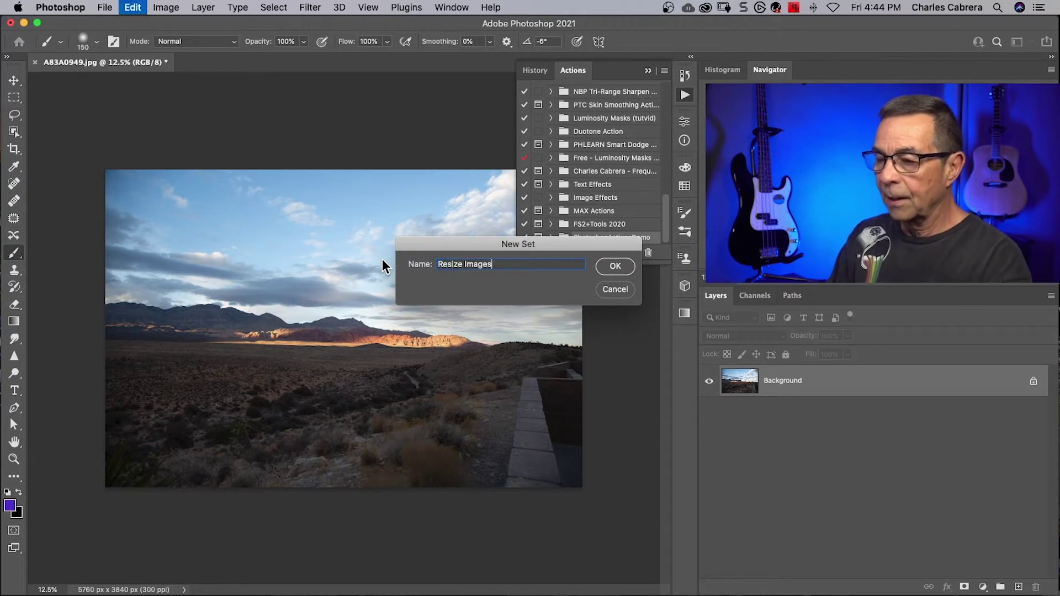
pyautogui.click(615, 266)
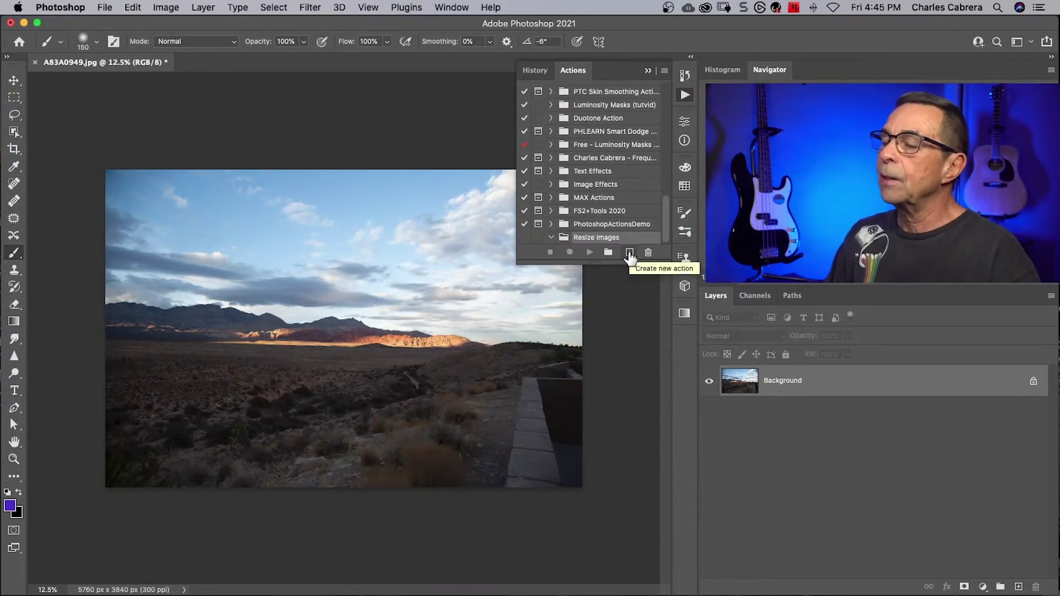
pyautogui.click(632, 256)
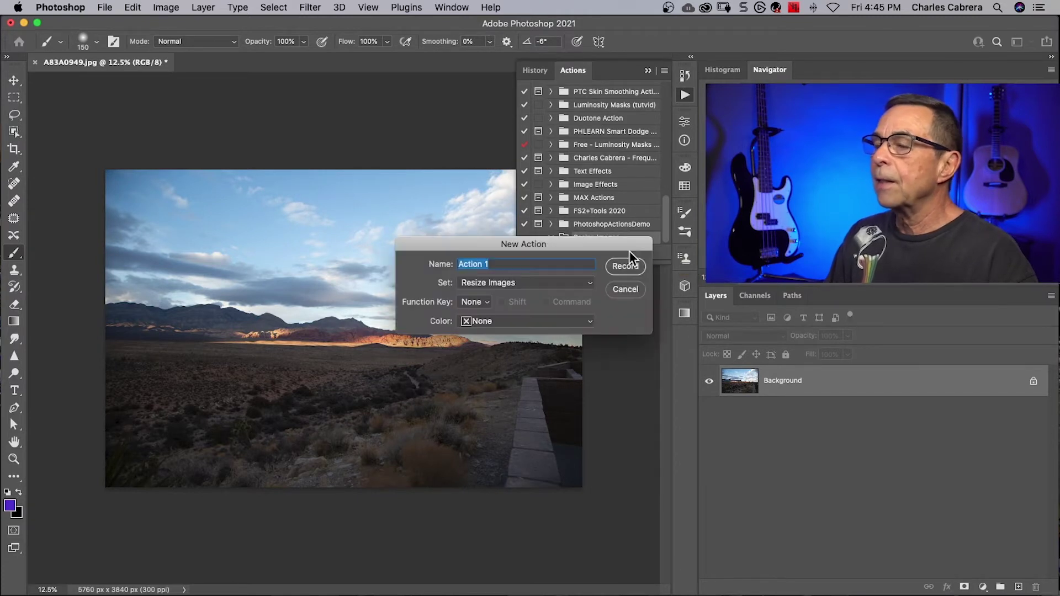
pyautogui.write('Resize for Squarespace')
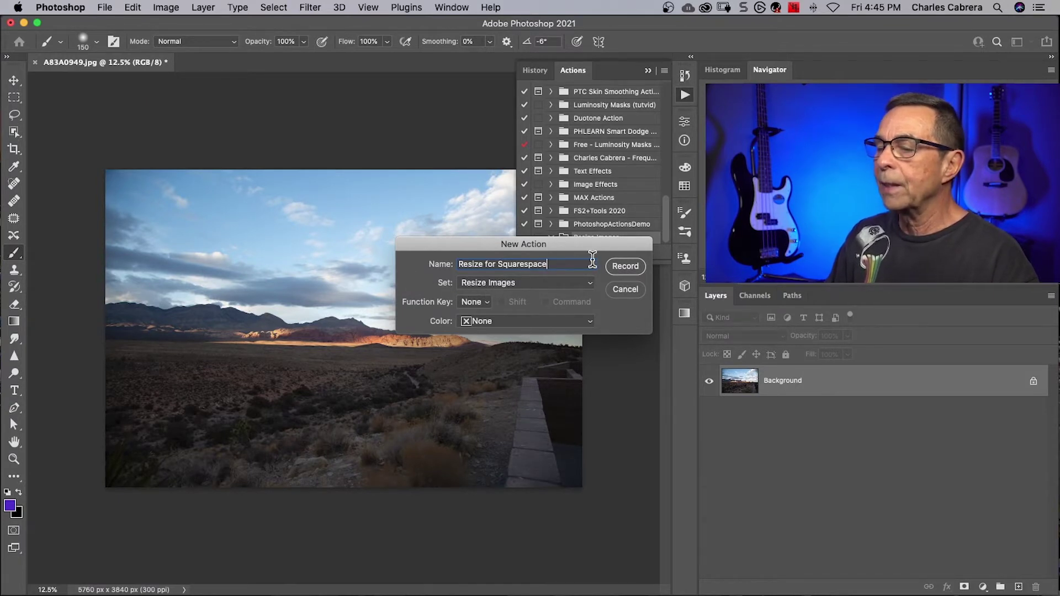
# - Record an Image Size step resizing the photo proportionally to 2500 × 1667 px
pyautogui.click(625, 265)
pyautogui.click(166, 7)
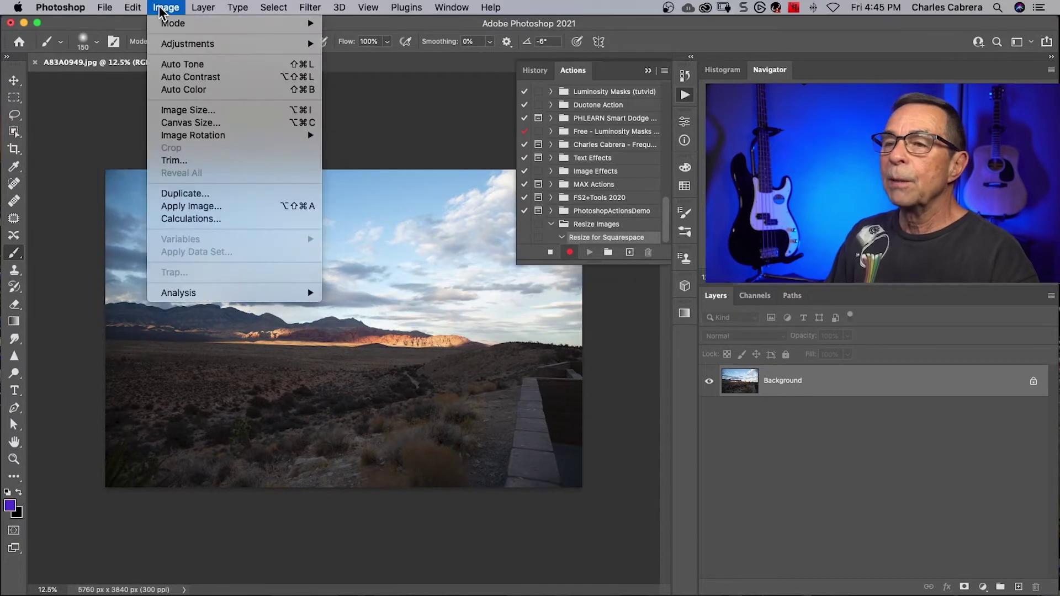
pyautogui.click(196, 109)
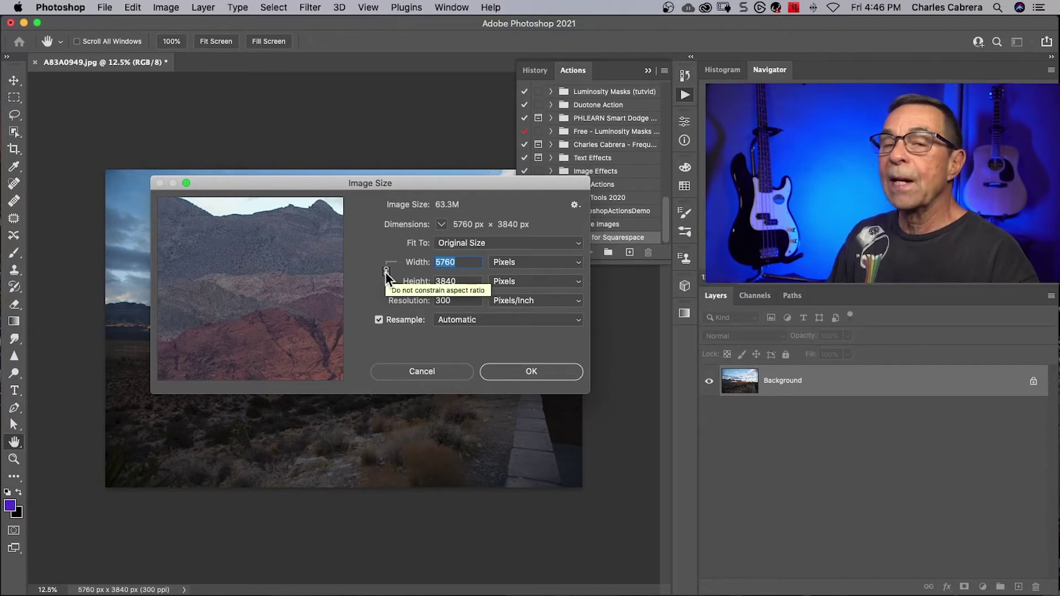
pyautogui.click(386, 272)
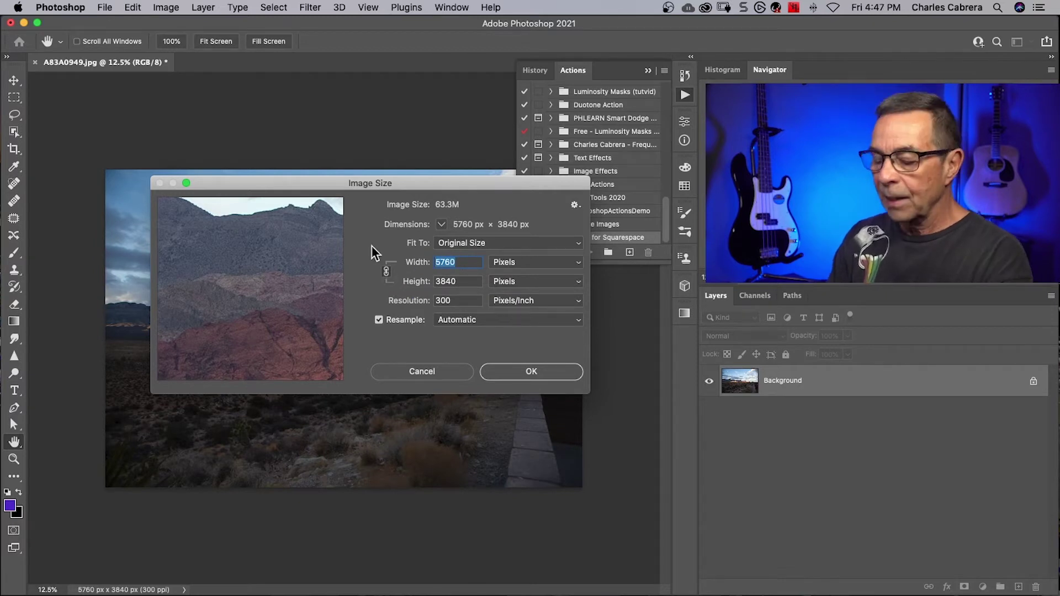
pyautogui.write('2500')
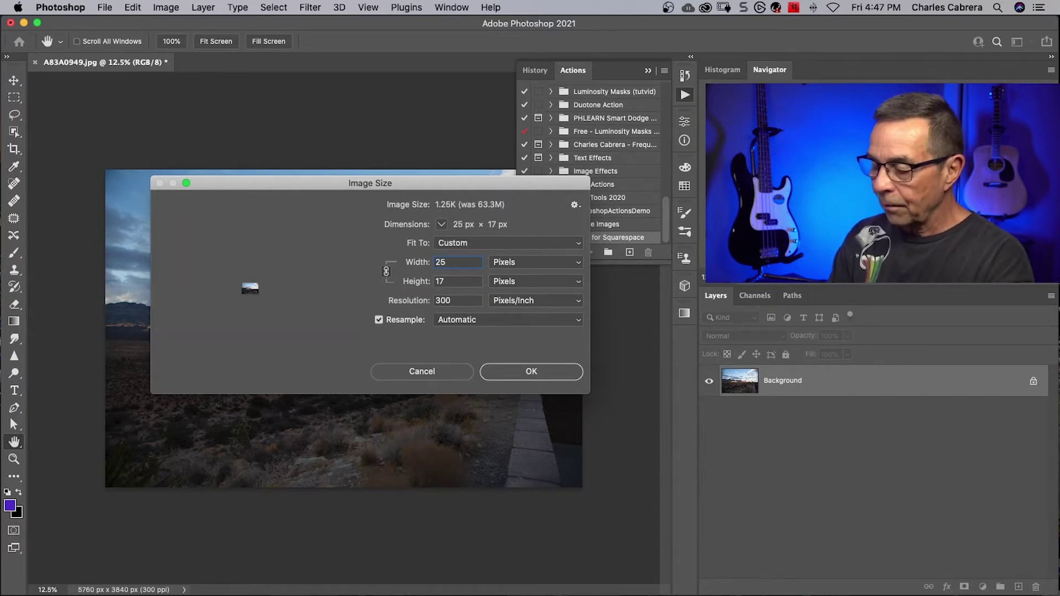
pyautogui.press('Tab')
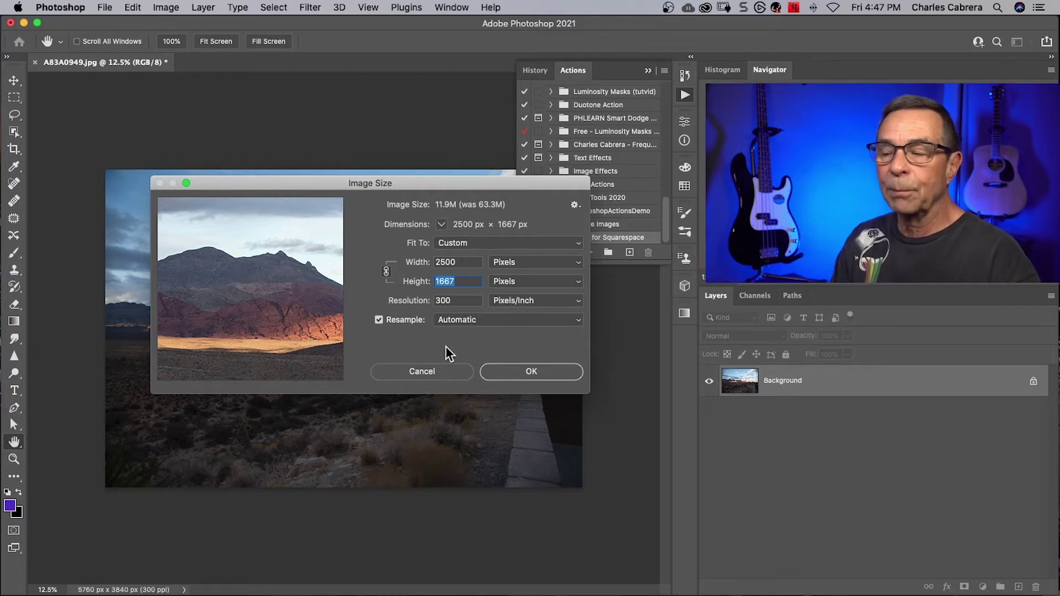
pyautogui.click(523, 371)
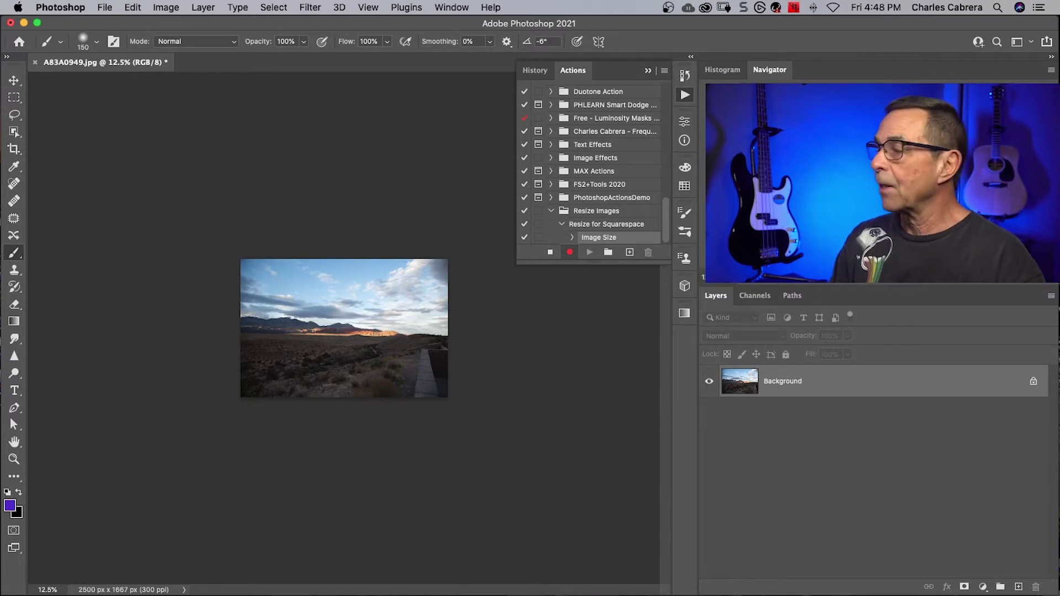
# - Begin a Save As to the computer with JPEG as the format
pyautogui.click(106, 8)
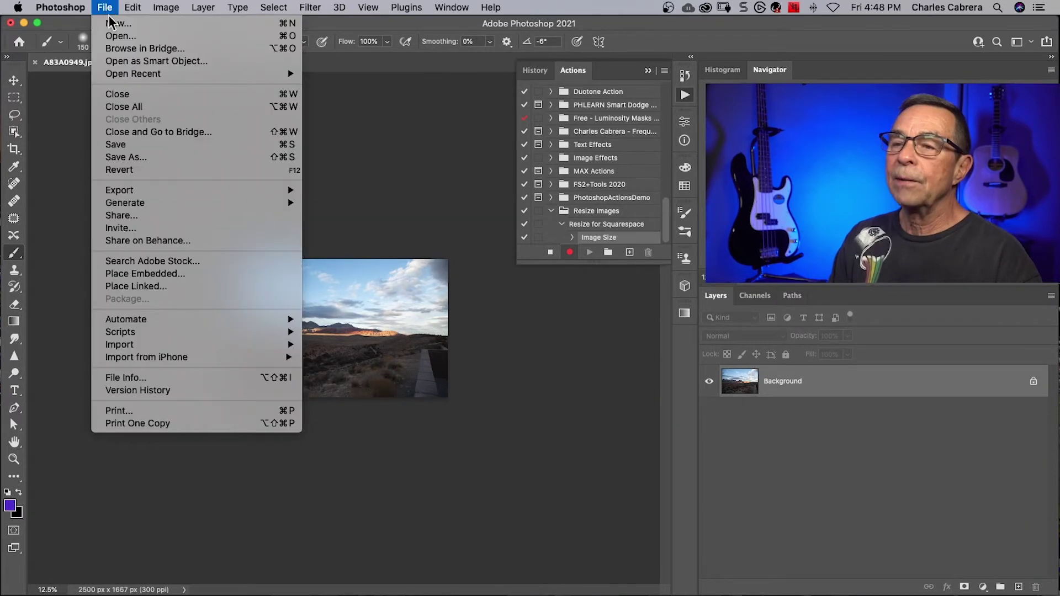
pyautogui.click(126, 156)
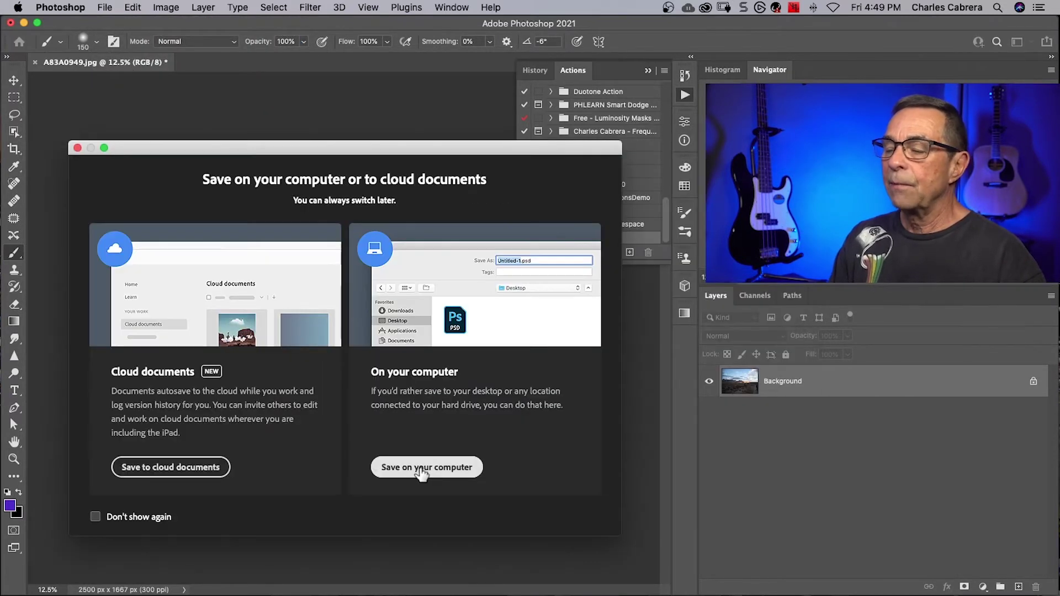
pyautogui.click(420, 469)
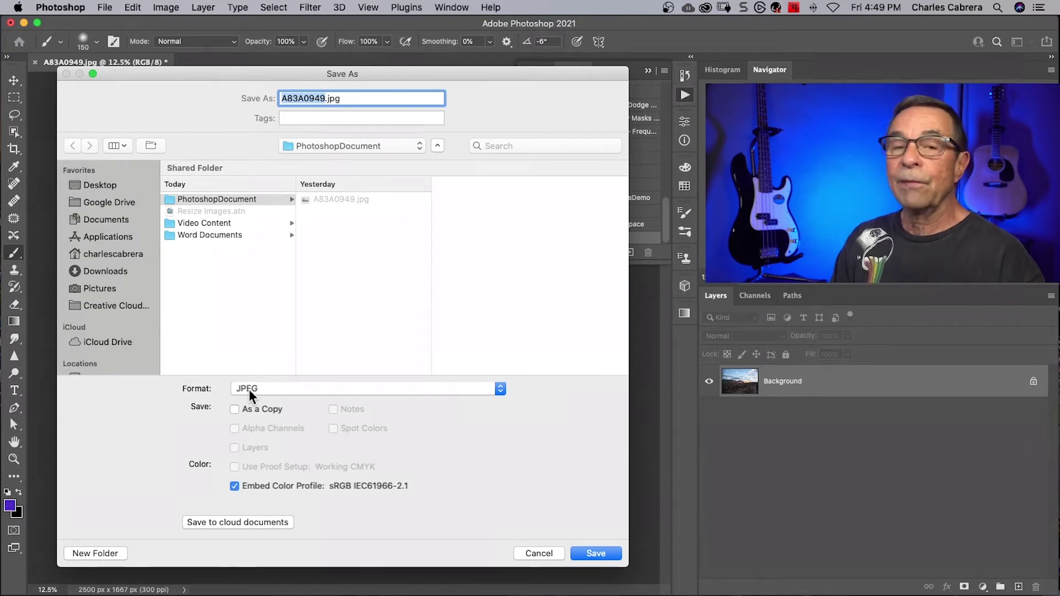
pyautogui.click(498, 388)
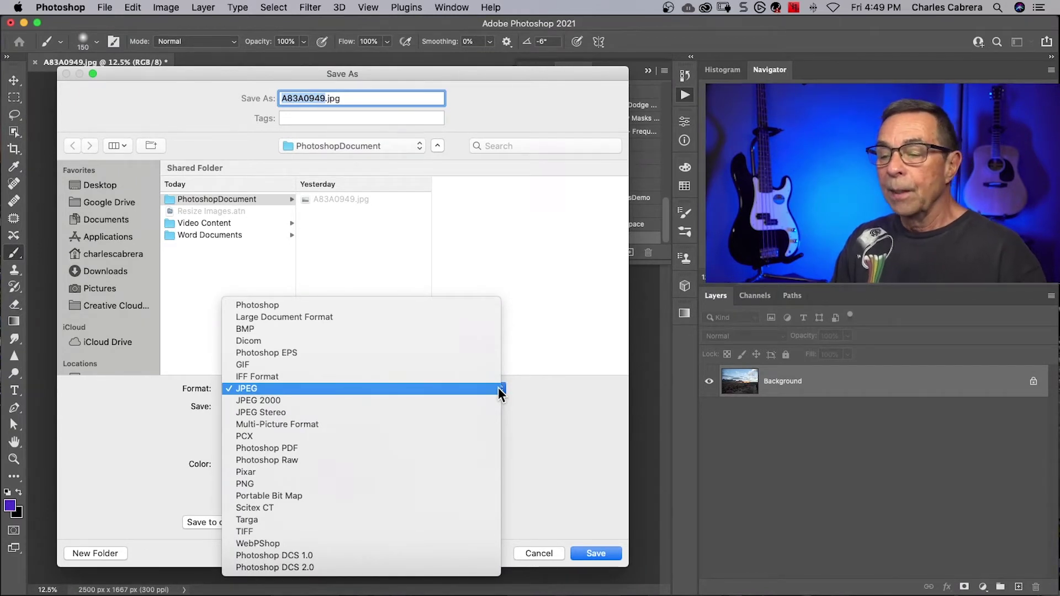
pyautogui.click(287, 388)
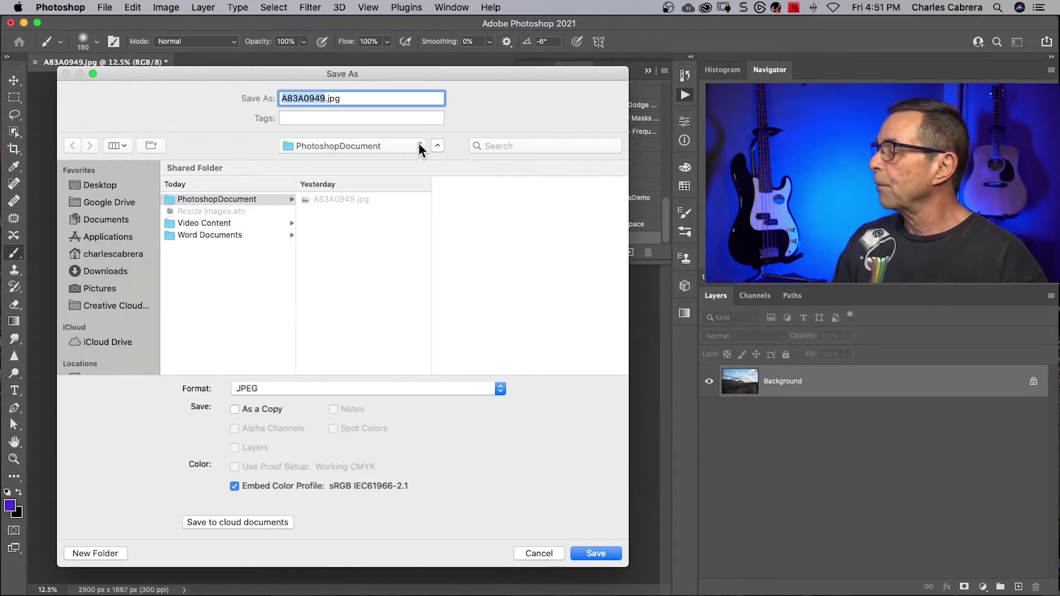
# - Save the JPEG into Square Output with default quality and stop recording
pyautogui.click(418, 145)
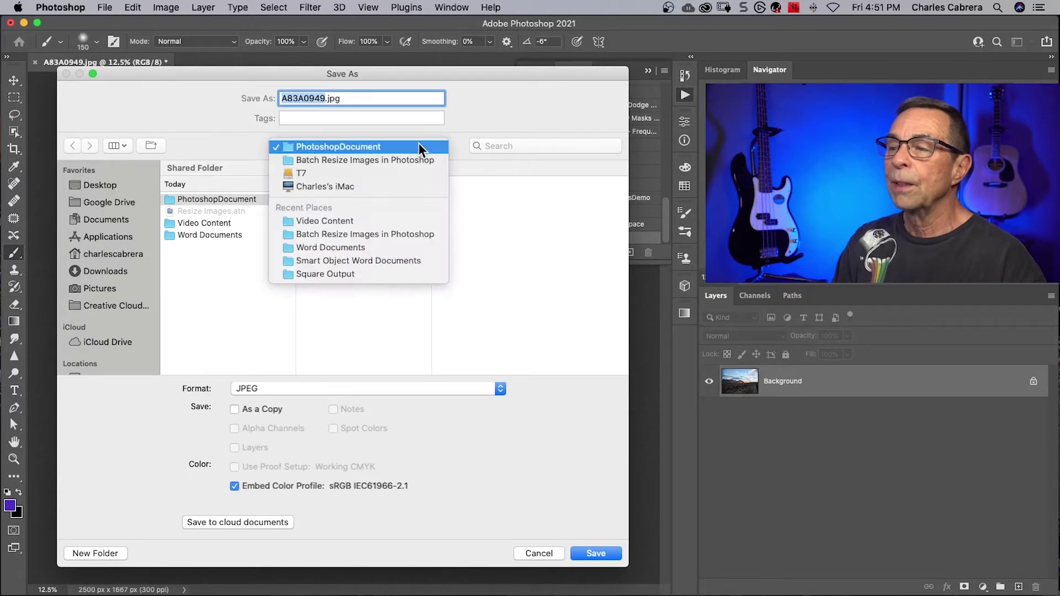
pyautogui.click(349, 273)
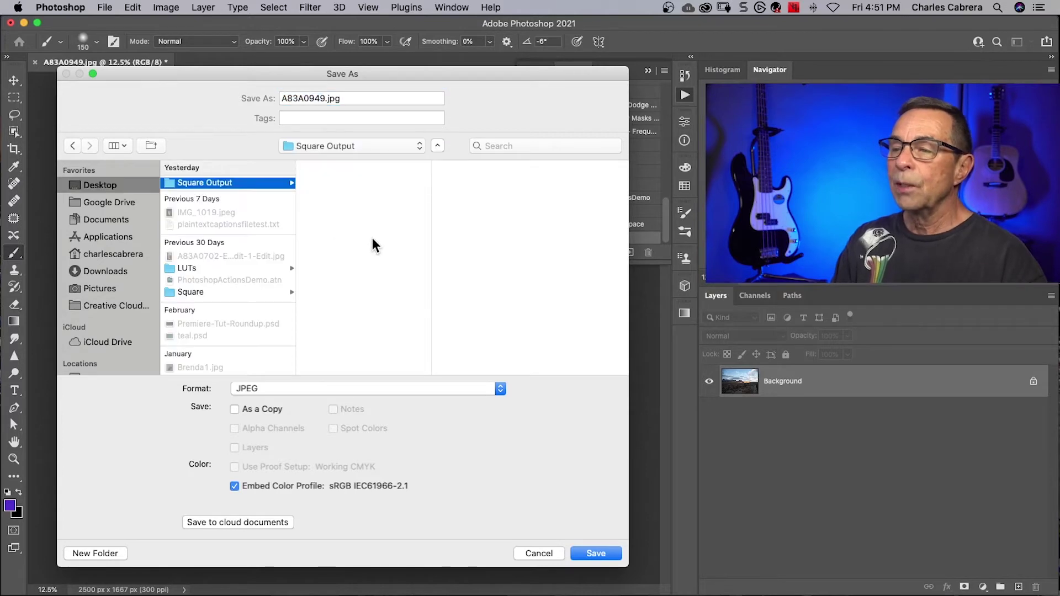
pyautogui.click(592, 554)
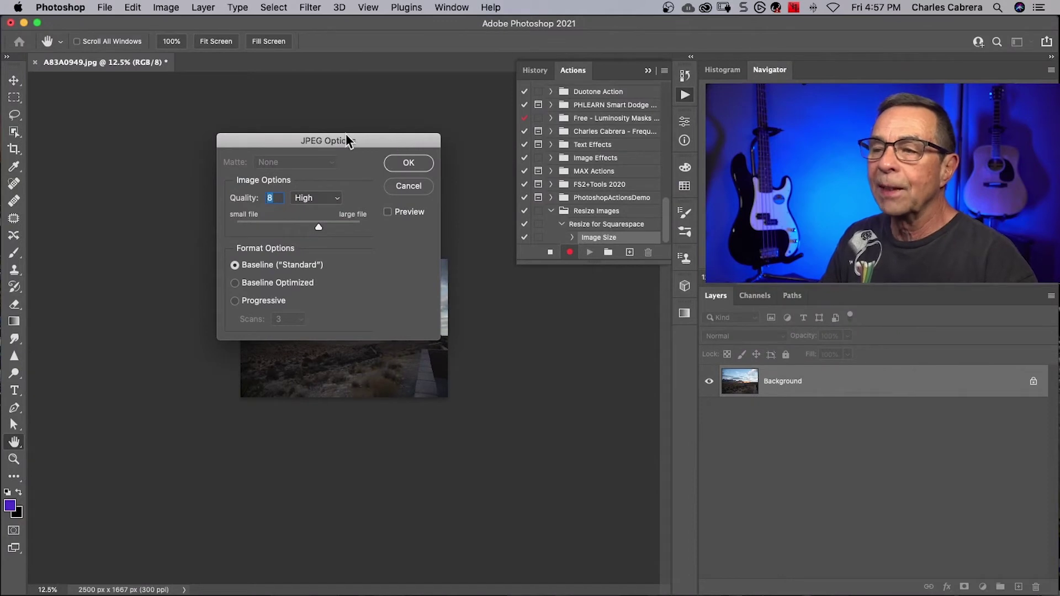
pyautogui.click(408, 163)
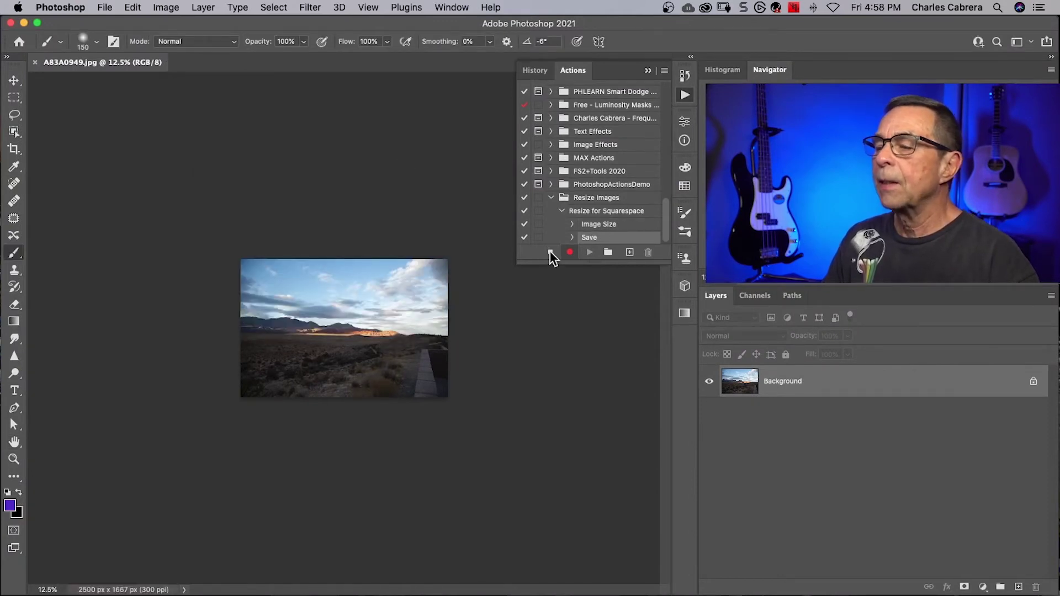
pyautogui.click(550, 253)
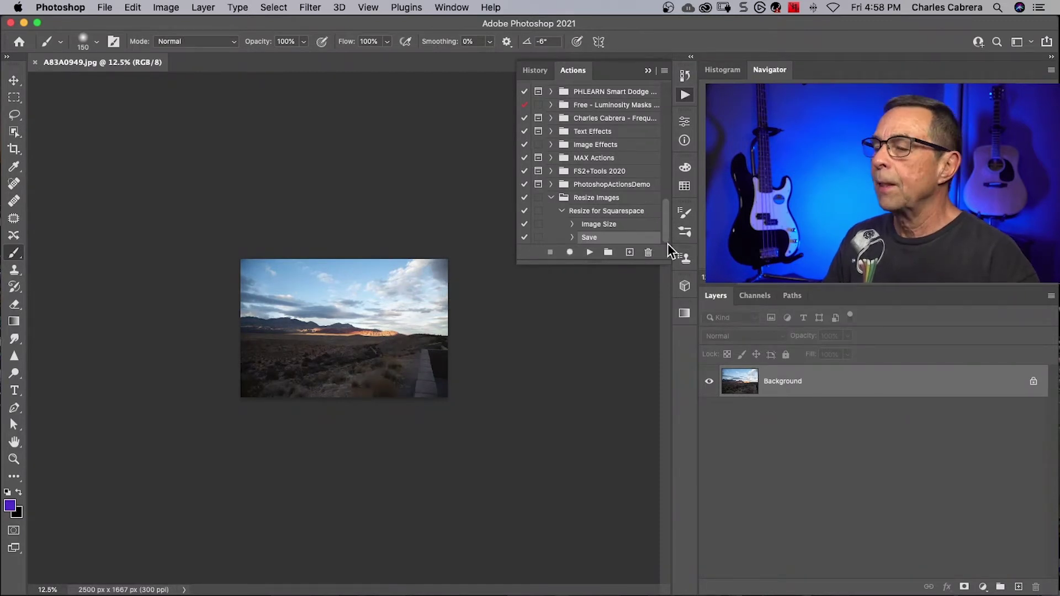
pyautogui.click(685, 75)
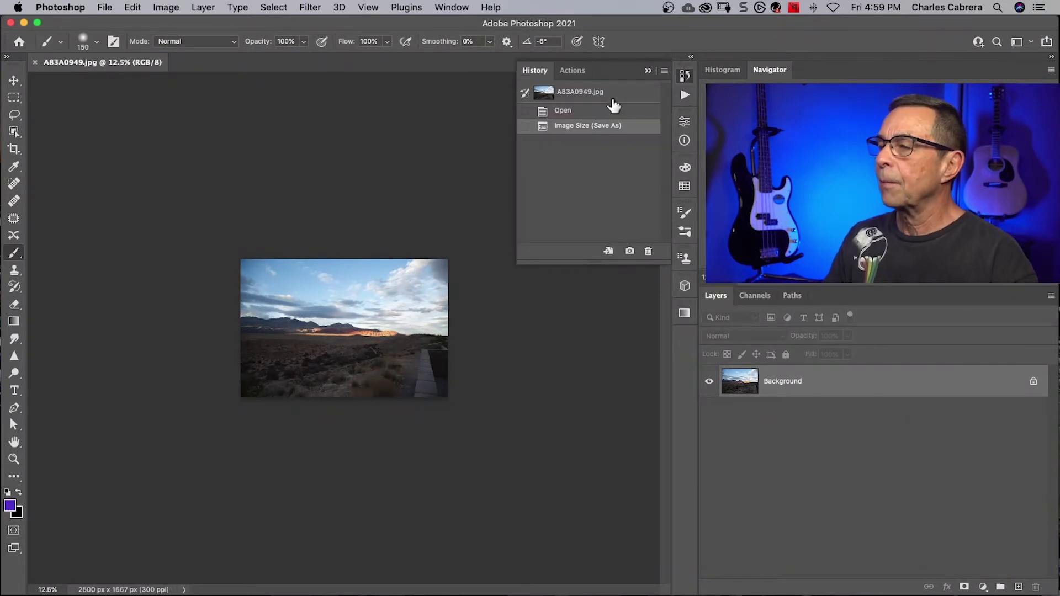
# - Revert the photo to 5760 × 3840 and select the Resize for Squarespace action
pyautogui.click(580, 92)
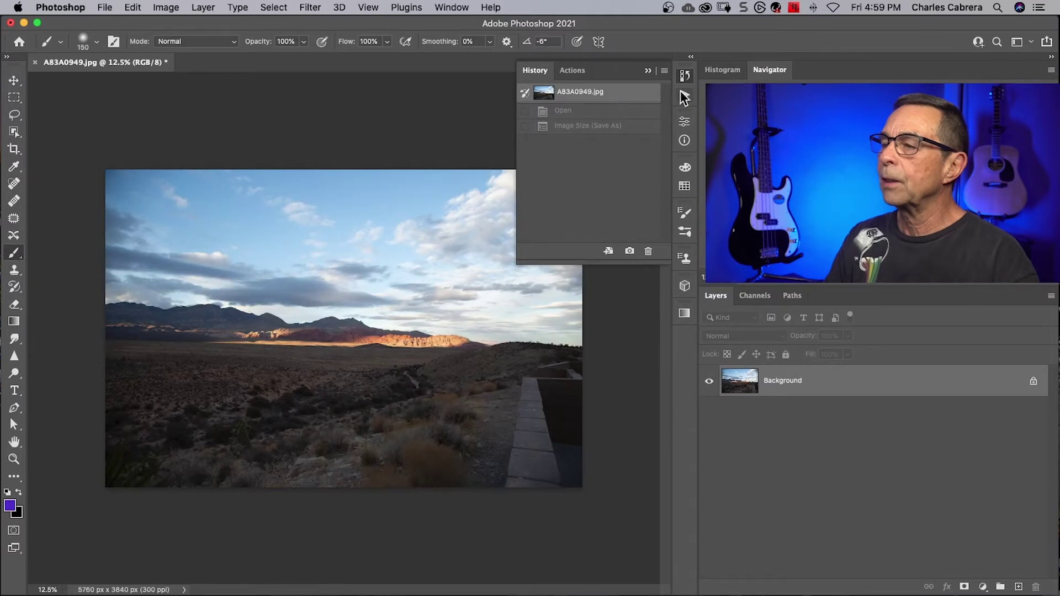
pyautogui.click(685, 98)
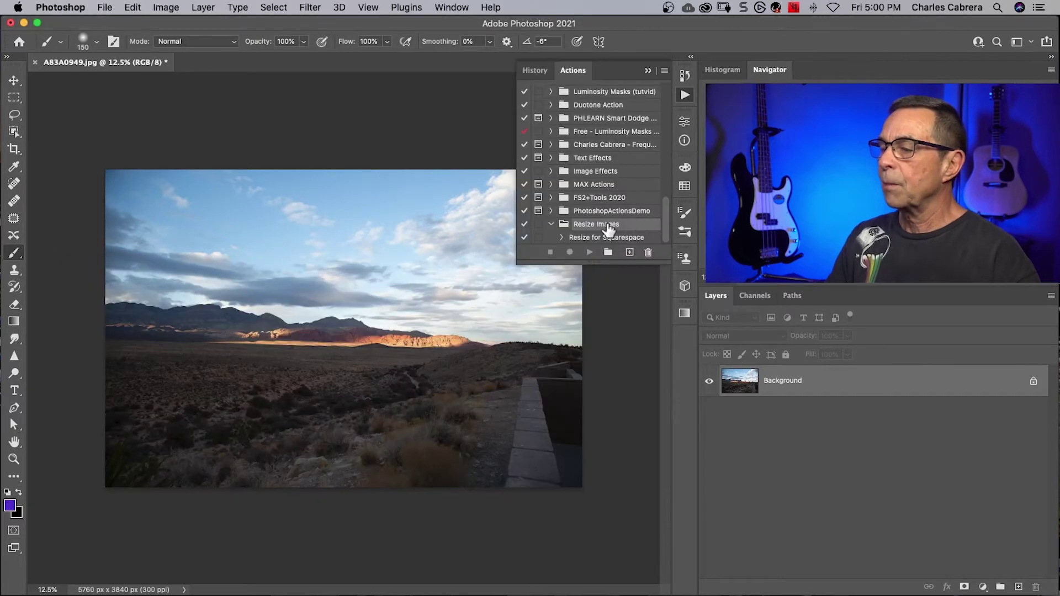
pyautogui.click(606, 238)
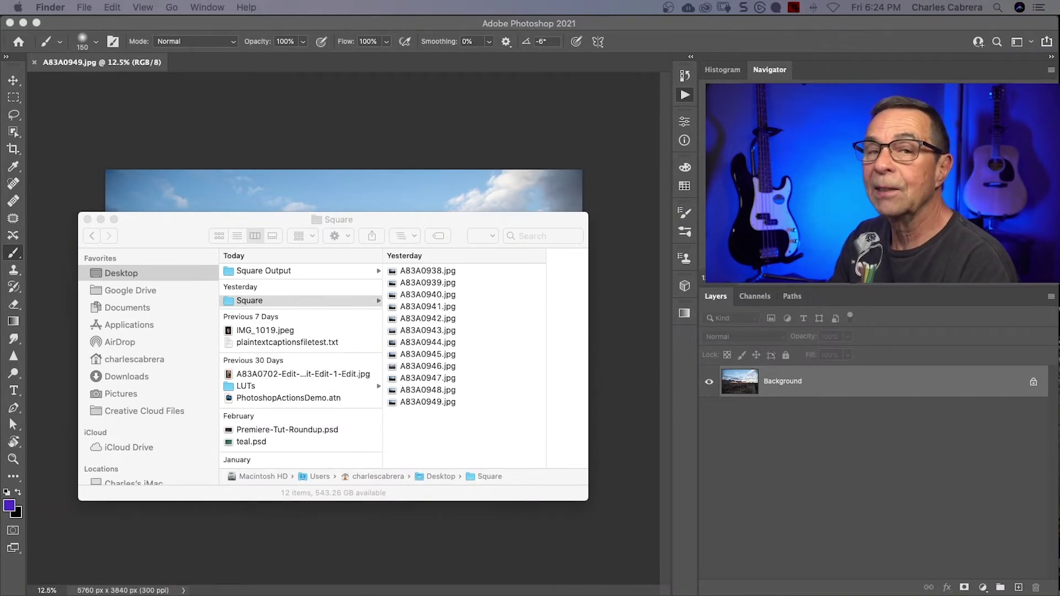
pyautogui.click(386, 125)
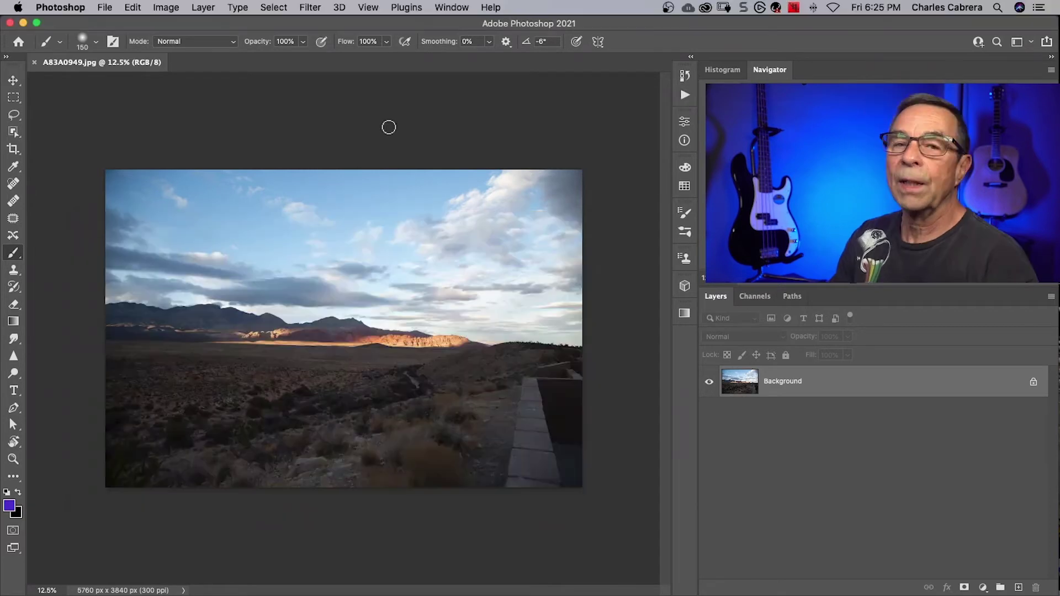
# - Open the Batch dialog and choose the Resize Images set with Resize for Squarespace
pyautogui.click(104, 7)
pyautogui.moveTo(126, 318)
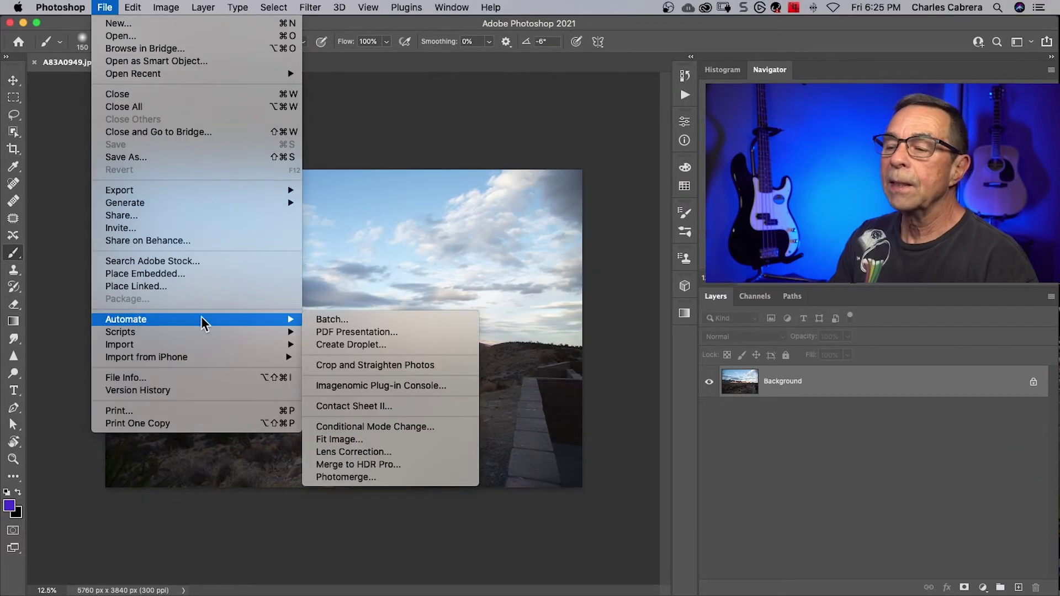
pyautogui.click(331, 319)
pyautogui.moveTo(347, 317); pyautogui.dragTo(68, 120)
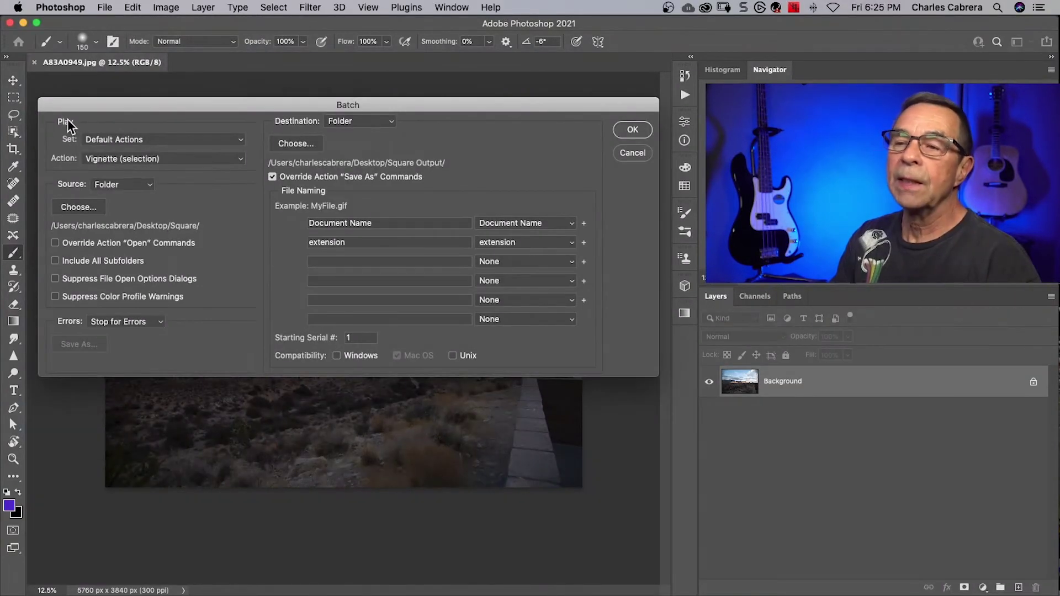
pyautogui.click(238, 137)
pyautogui.click(161, 582)
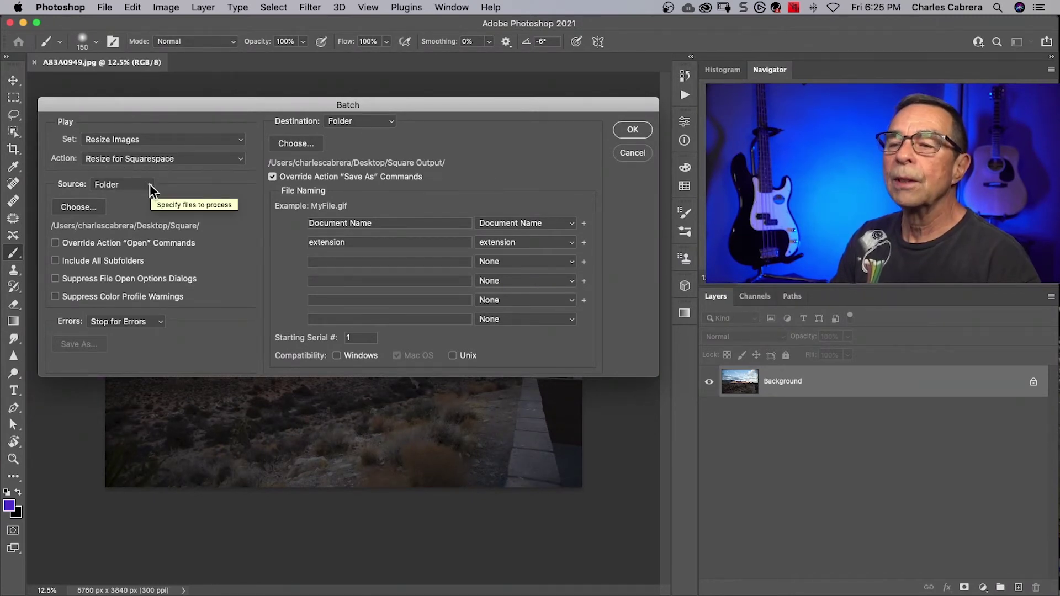
# - Choose the Desktop Square folder as the batch source
pyautogui.click(76, 207)
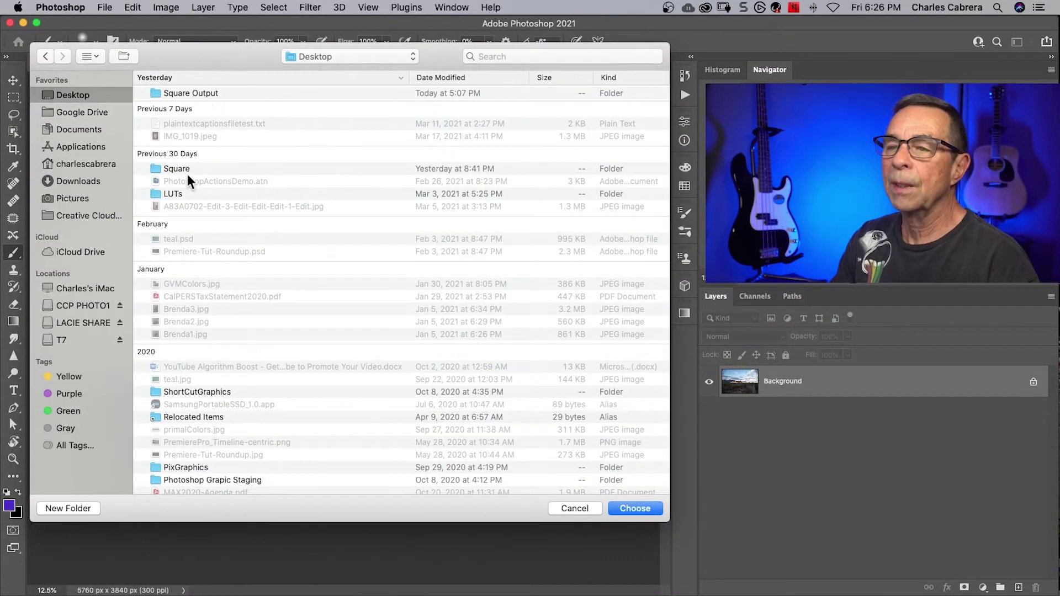
pyautogui.doubleClick(176, 169)
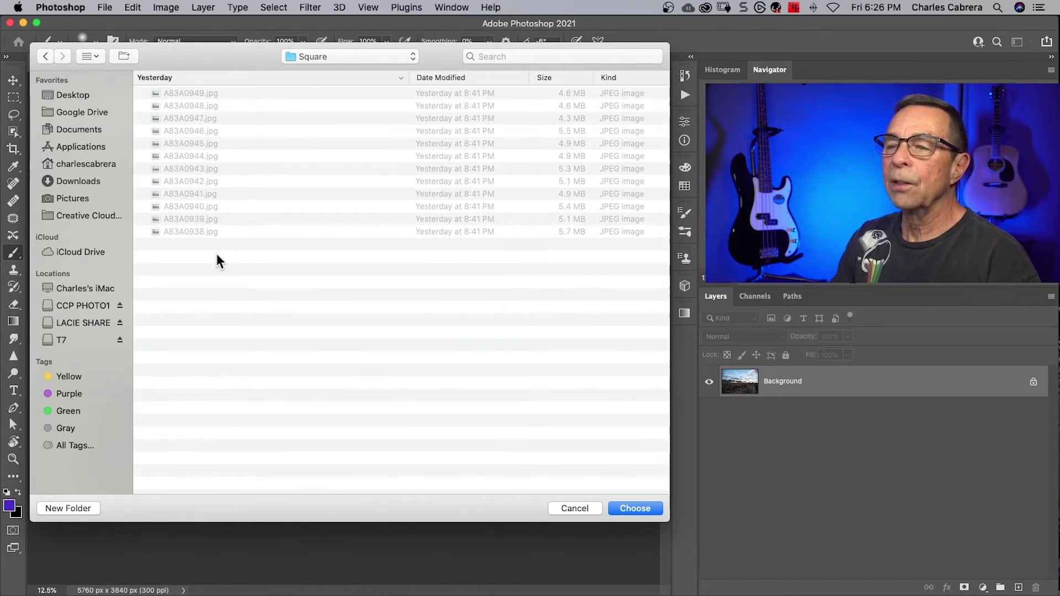
pyautogui.click(625, 502)
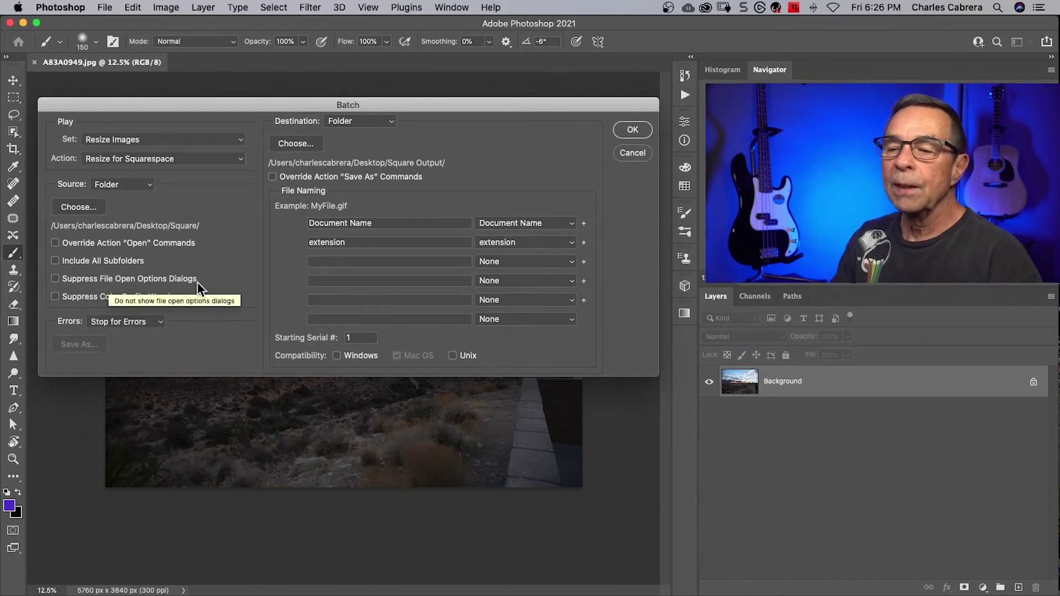
# - Set Square Output as the batch destination and run the batch
pyautogui.click(298, 144)
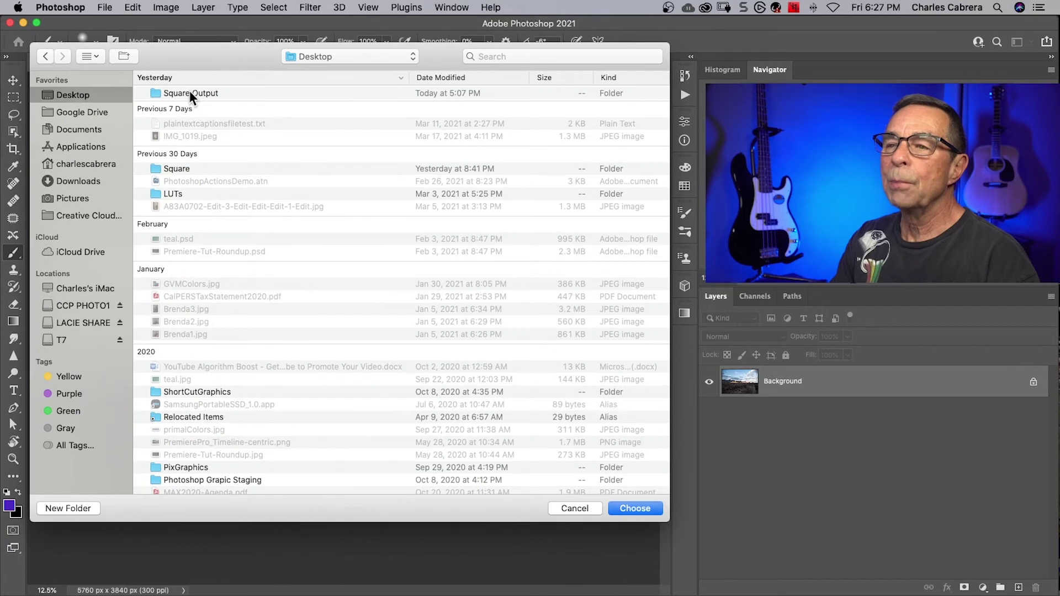
pyautogui.click(189, 93)
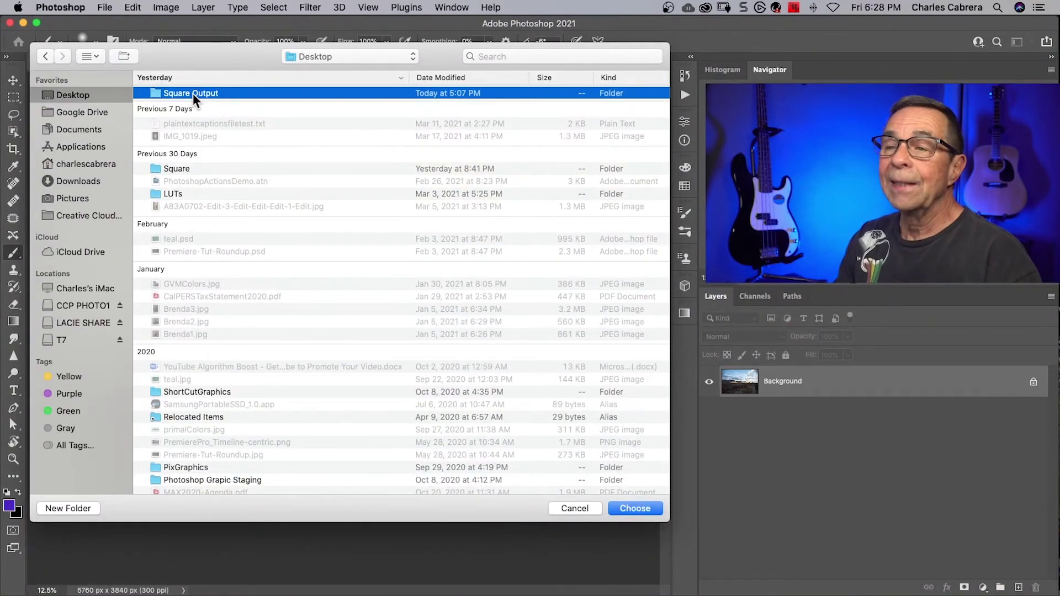
pyautogui.click(634, 509)
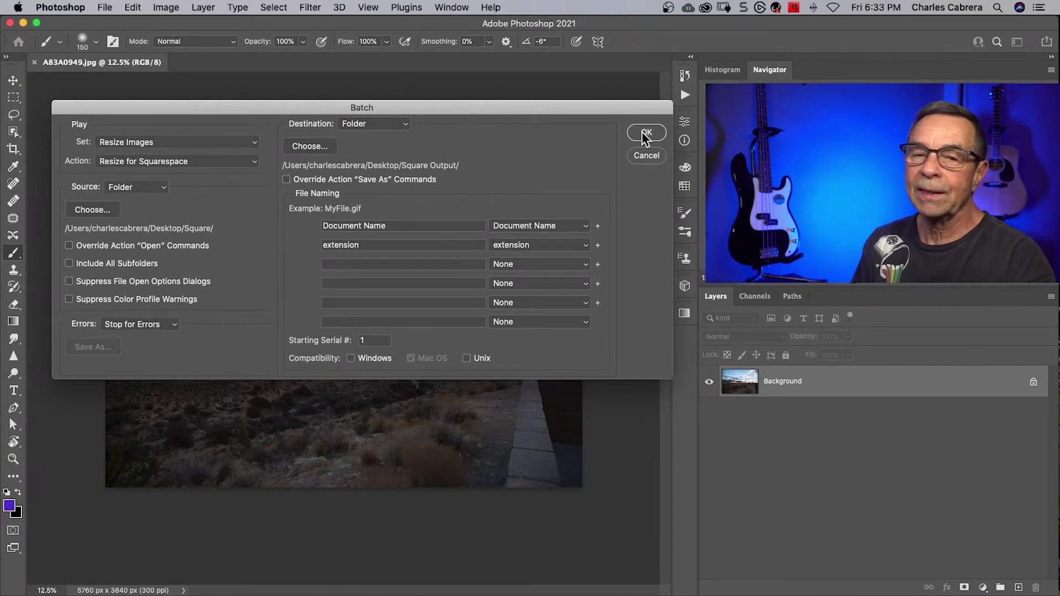
pyautogui.click(645, 134)
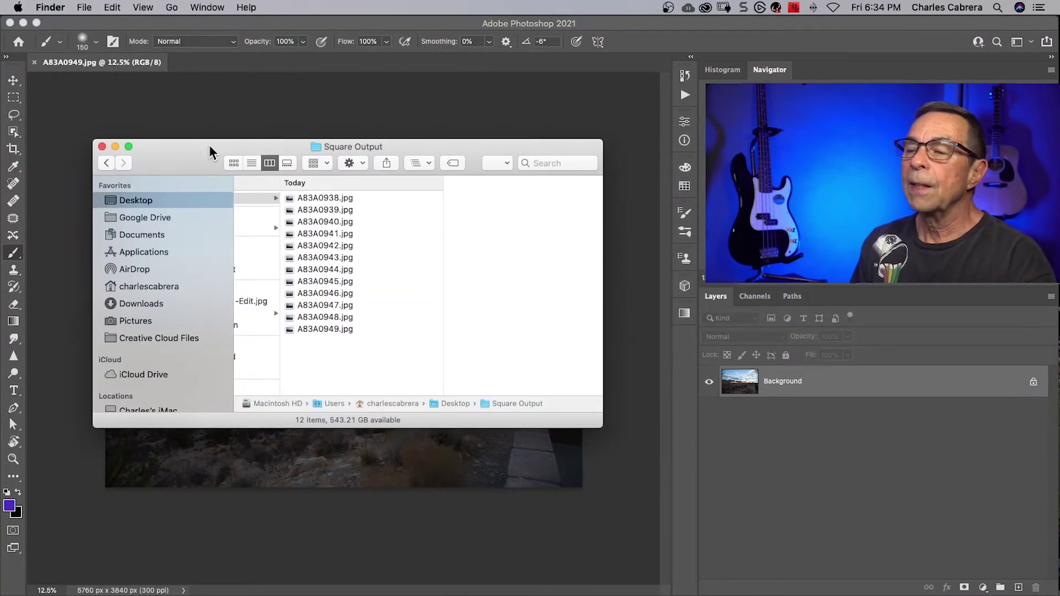
# - Confirm that A83A0938.jpg in Square Output measures 2500 × 1667 pixels
pyautogui.moveTo(209, 145); pyautogui.dragTo(206, 201)
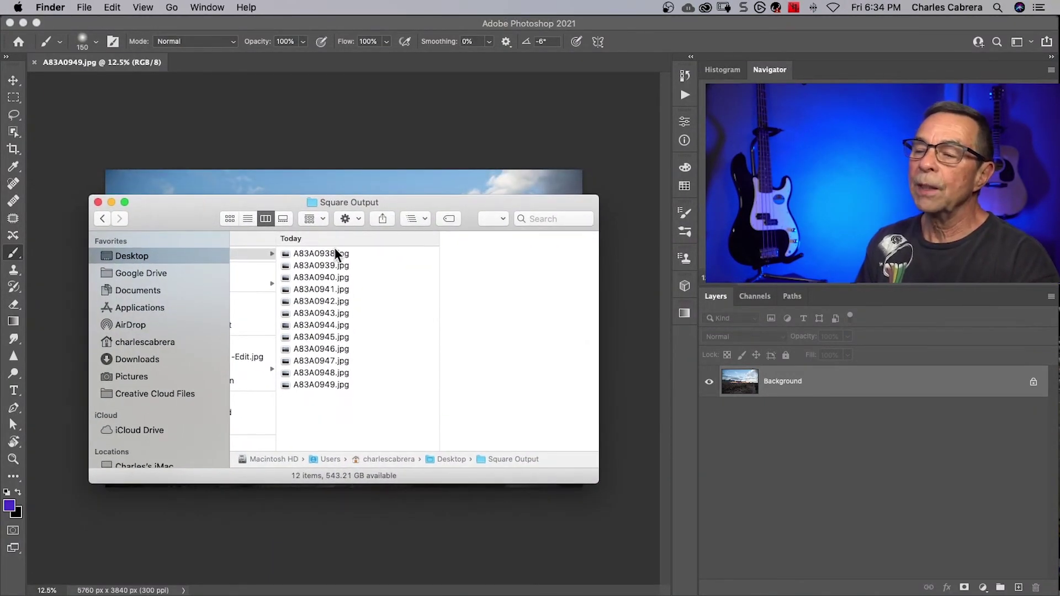
pyautogui.click(323, 254)
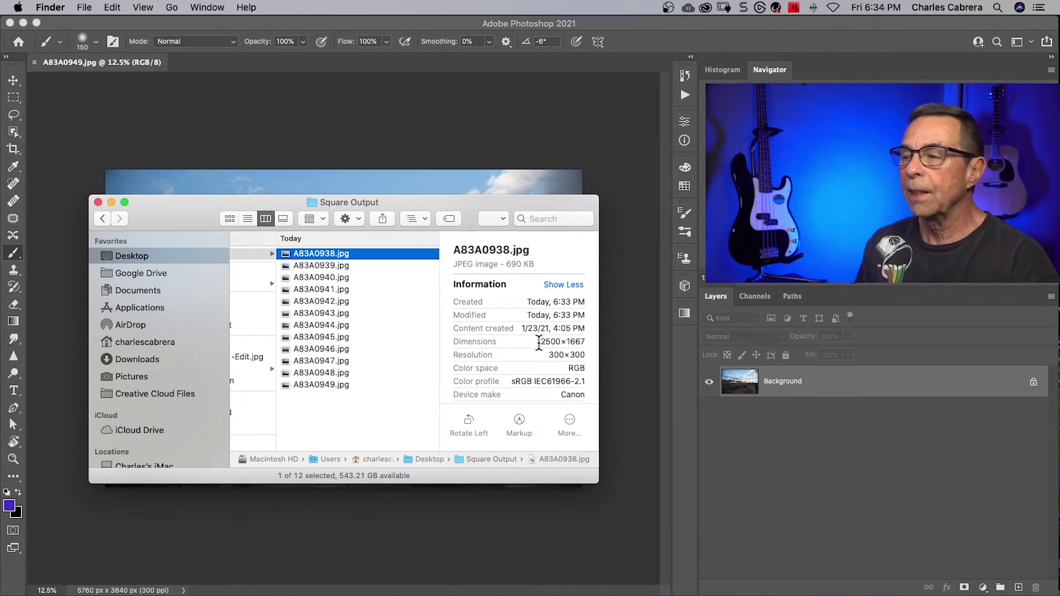
pyautogui.moveTo(408, 203); pyautogui.dragTo(407, 189)
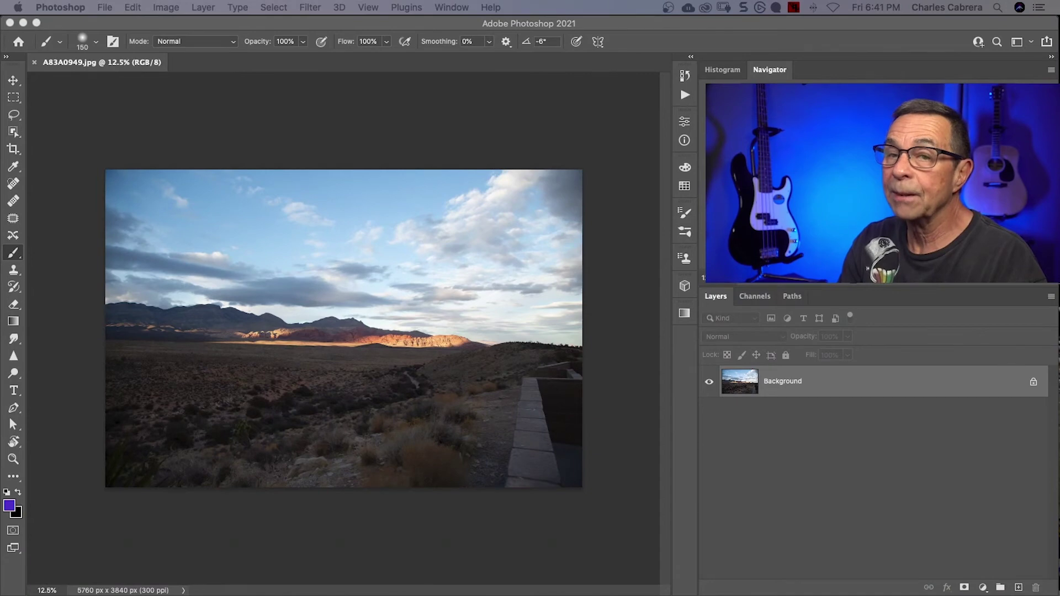
# - Start a new droplet saved as ResizeForSquarespace.app on the Desktop
pyautogui.click(105, 7)
pyautogui.moveTo(126, 319)
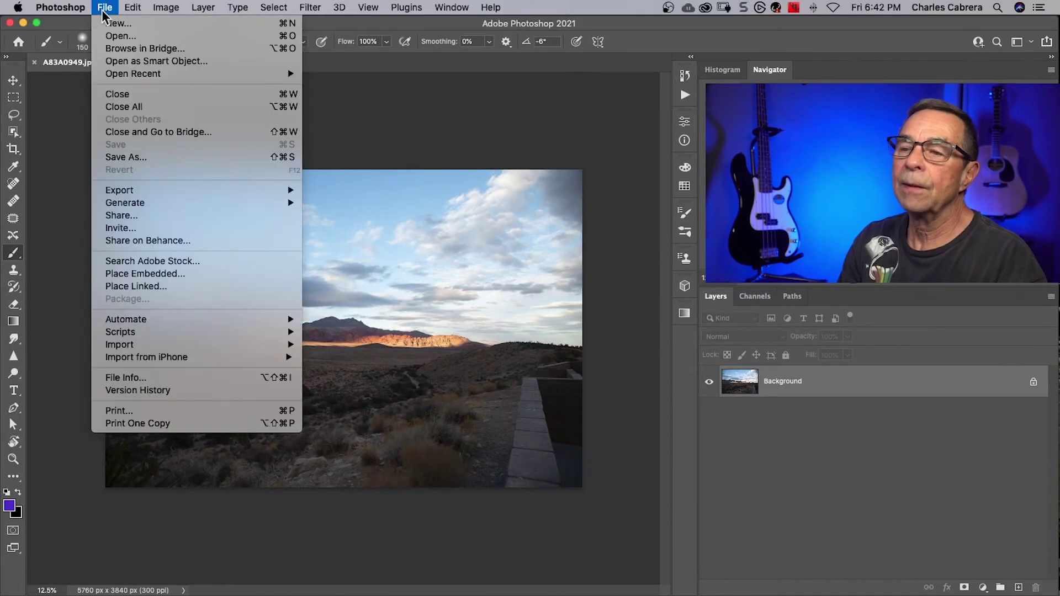
pyautogui.click(358, 334)
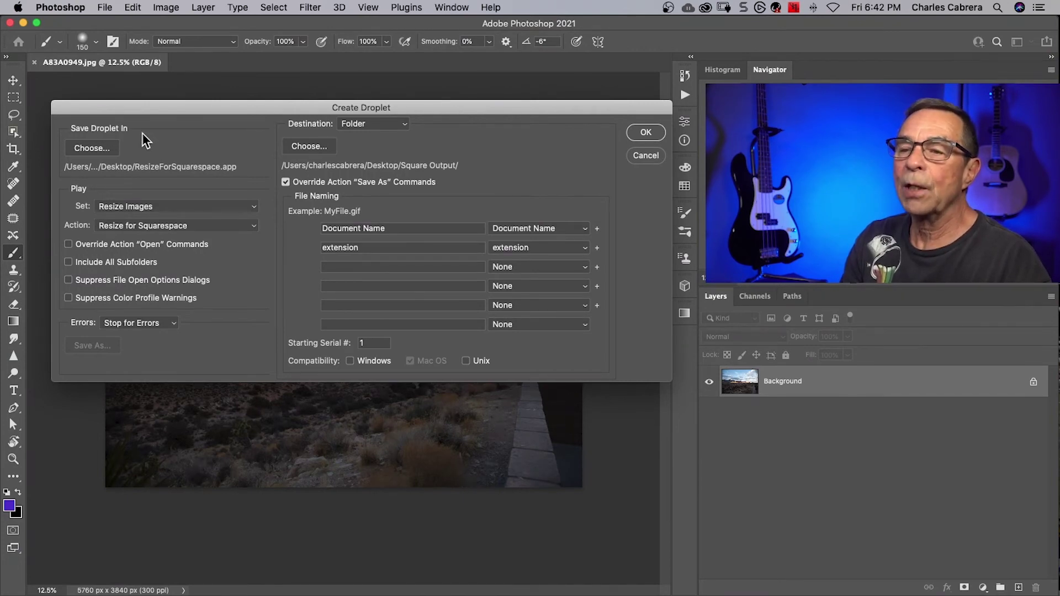
pyautogui.click(92, 147)
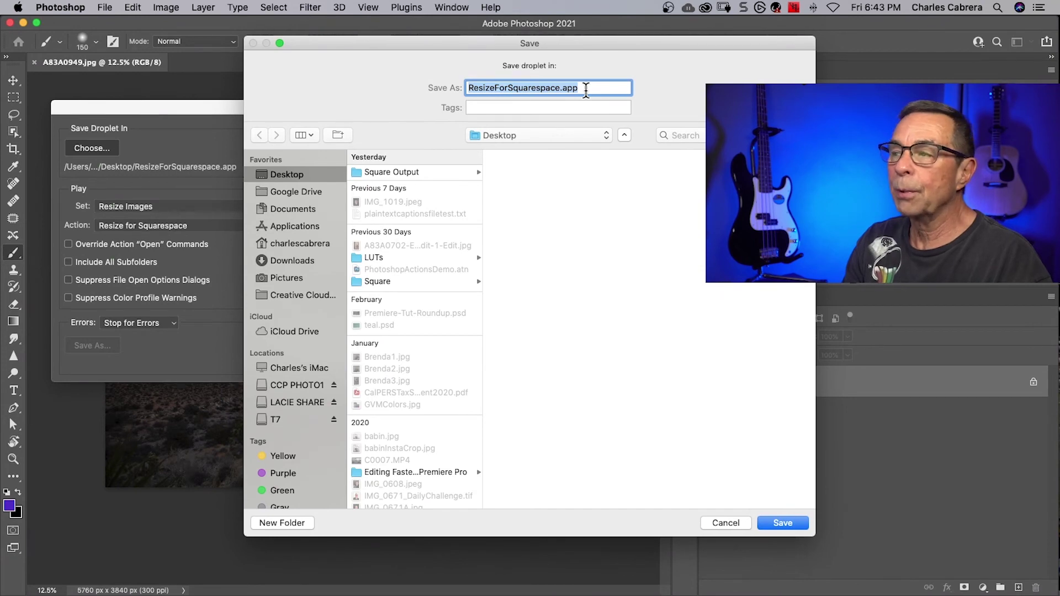
pyautogui.click(782, 522)
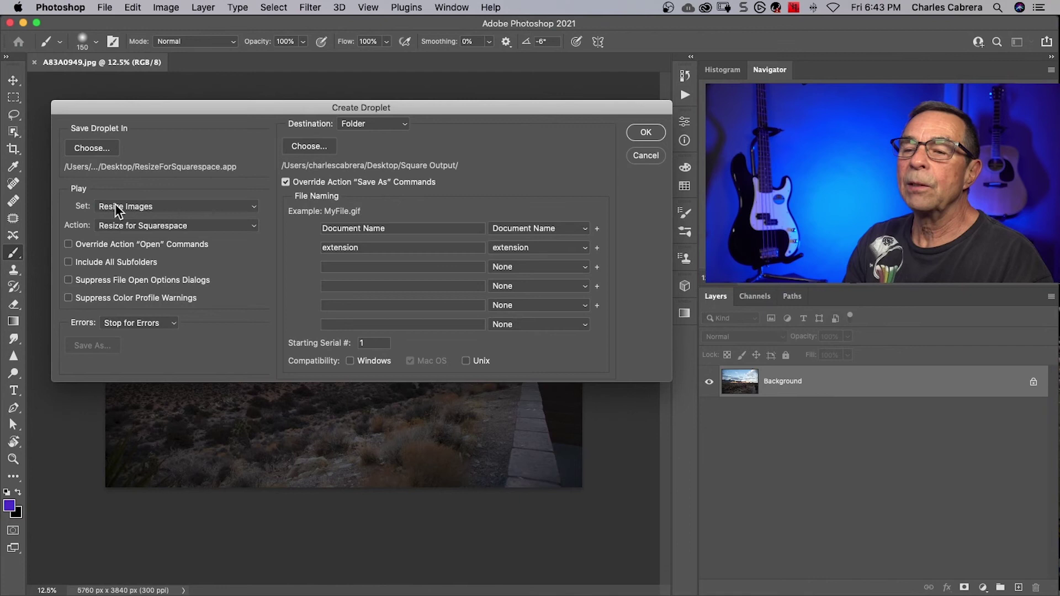
# - Keep the Resize Images set, set Square Output as destination, and create the droplet
pyautogui.click(253, 206)
pyautogui.click(254, 205)
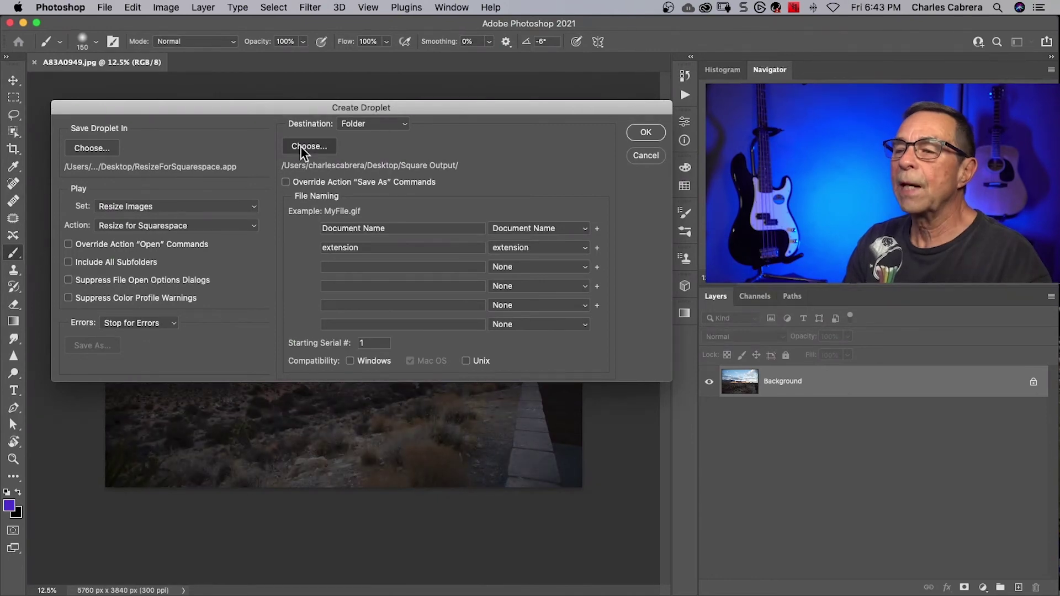
pyautogui.click(308, 145)
pyautogui.doubleClick(169, 92)
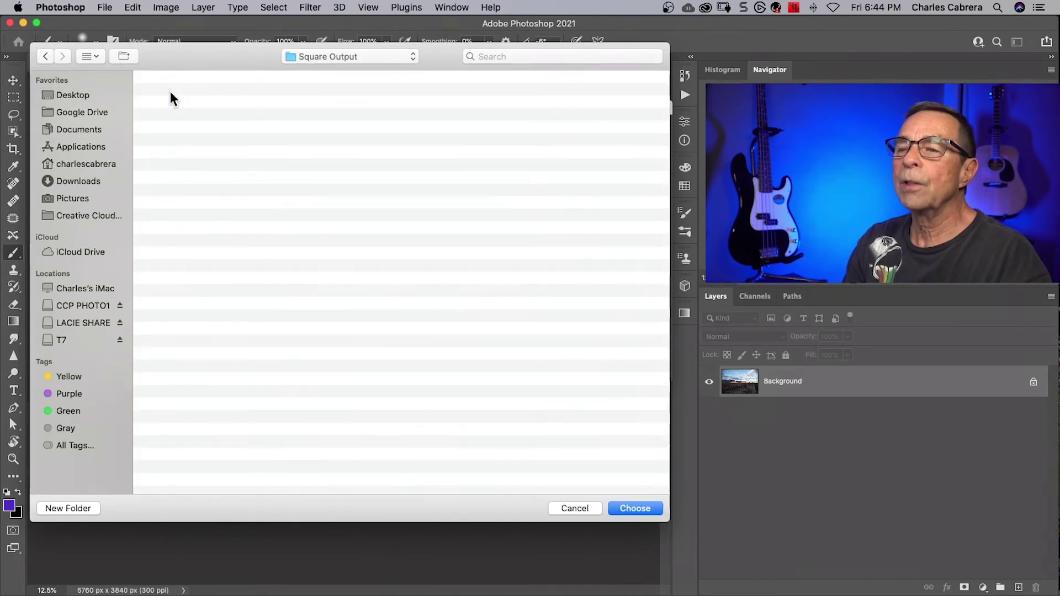
pyautogui.click(638, 504)
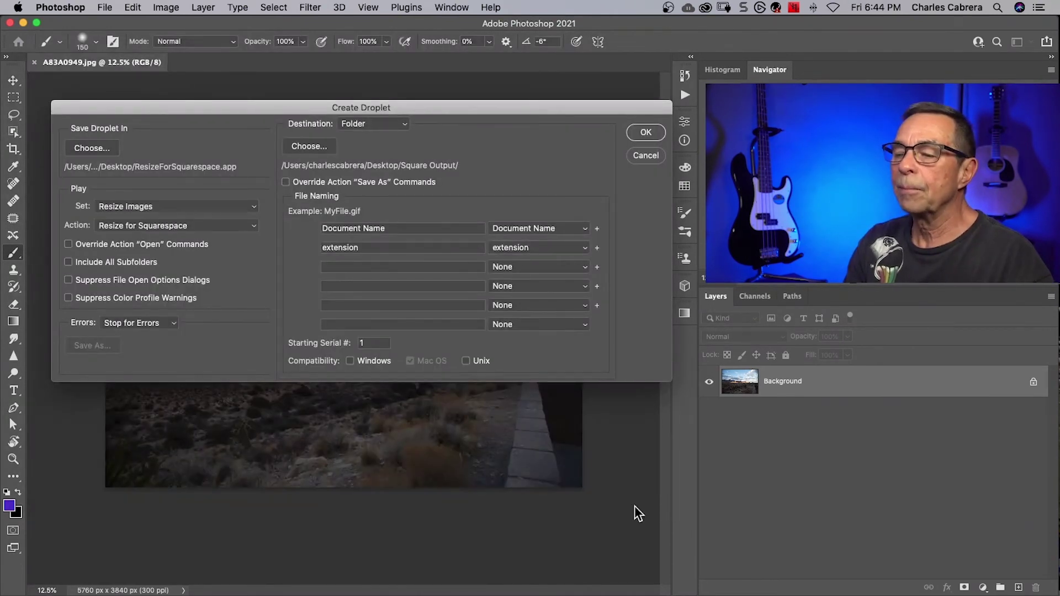
pyautogui.press('Return')
pyautogui.click(61, 7)
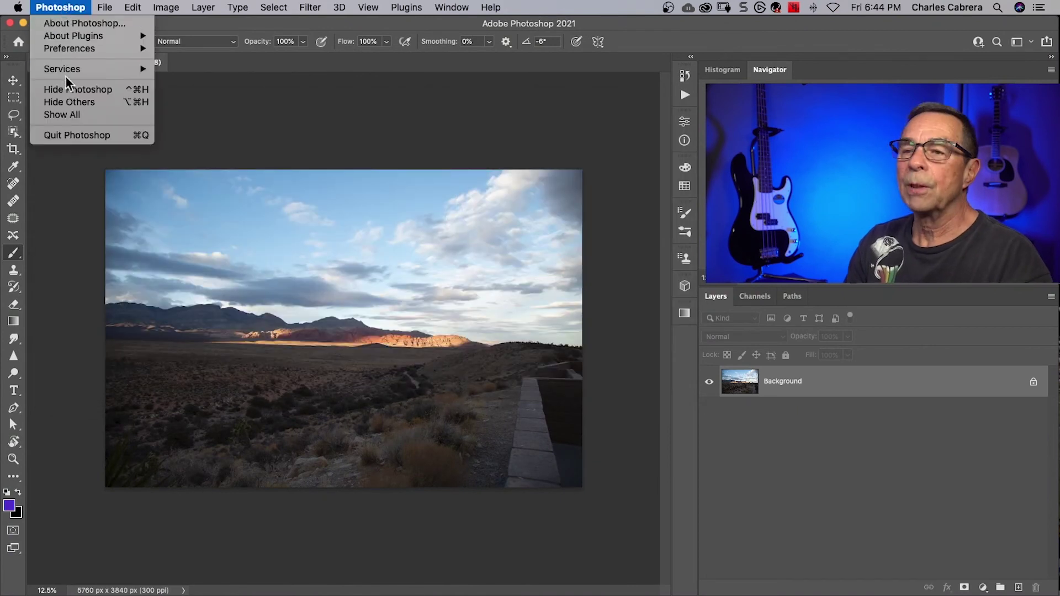
# - Quit Photoshop and preview A83A0949.jpg in the Square folder
pyautogui.click(76, 135)
pyautogui.moveTo(1017, 335)
pyautogui.mouseDown()
pyautogui.moveTo(431, 220)
pyautogui.moveTo(396, 126)
pyautogui.moveTo(403, 276)
pyautogui.mouseUp()
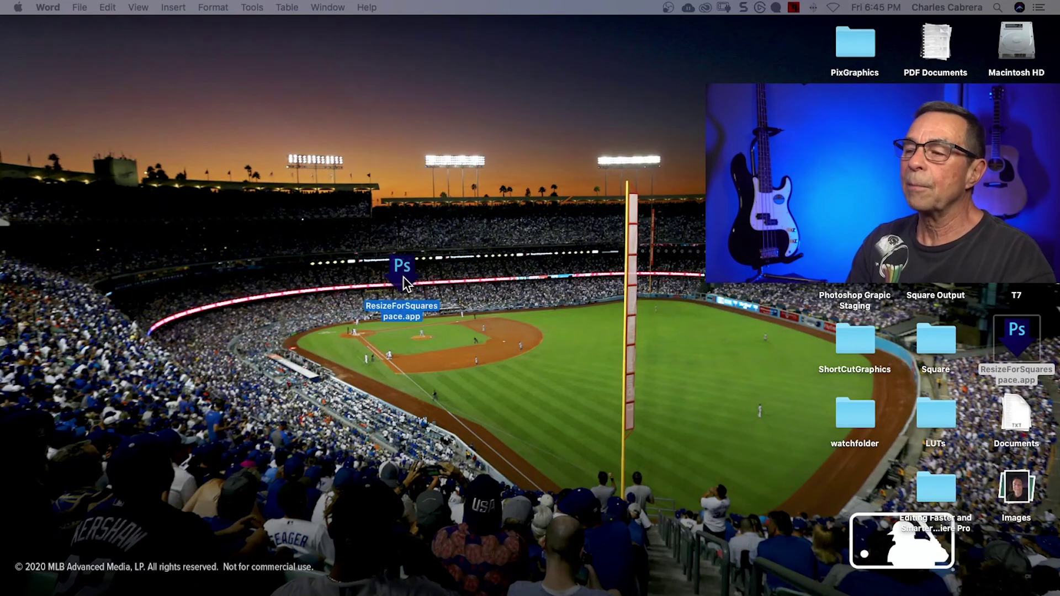
pyautogui.click(938, 343)
pyautogui.doubleClick(939, 344)
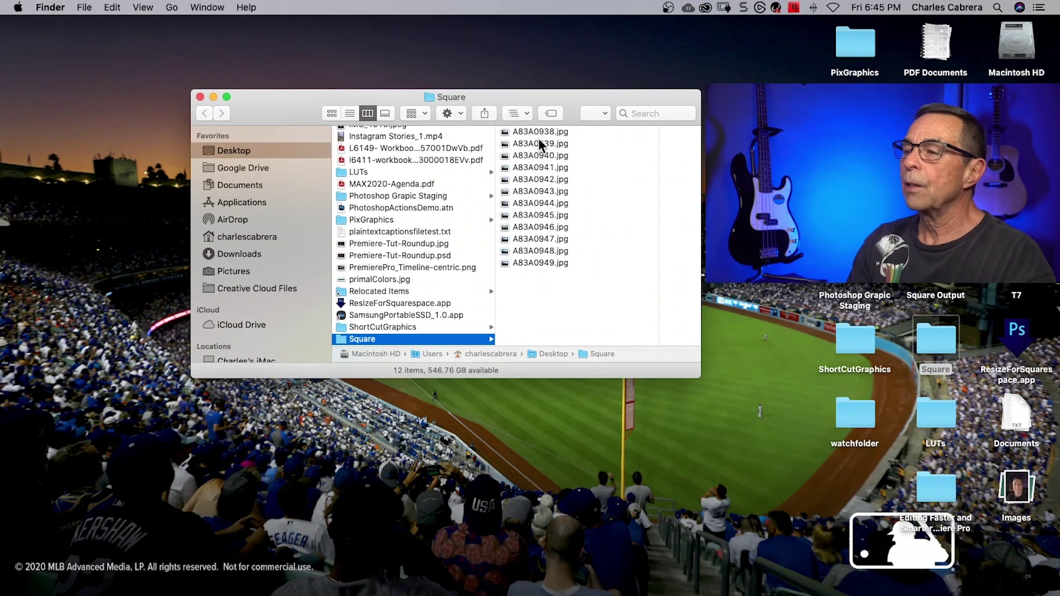
pyautogui.click(334, 230)
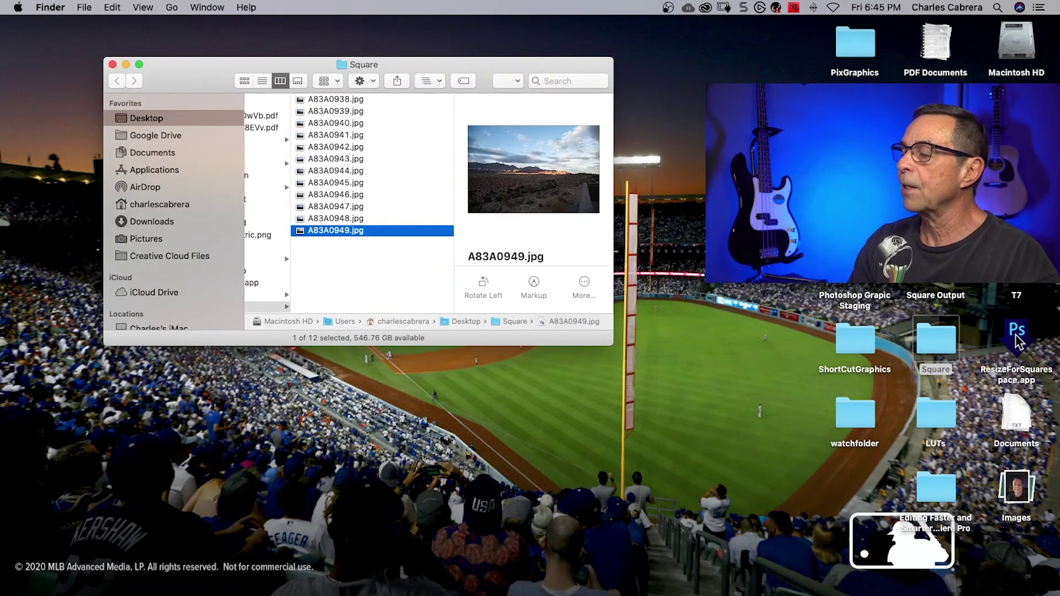
pyautogui.click(113, 65)
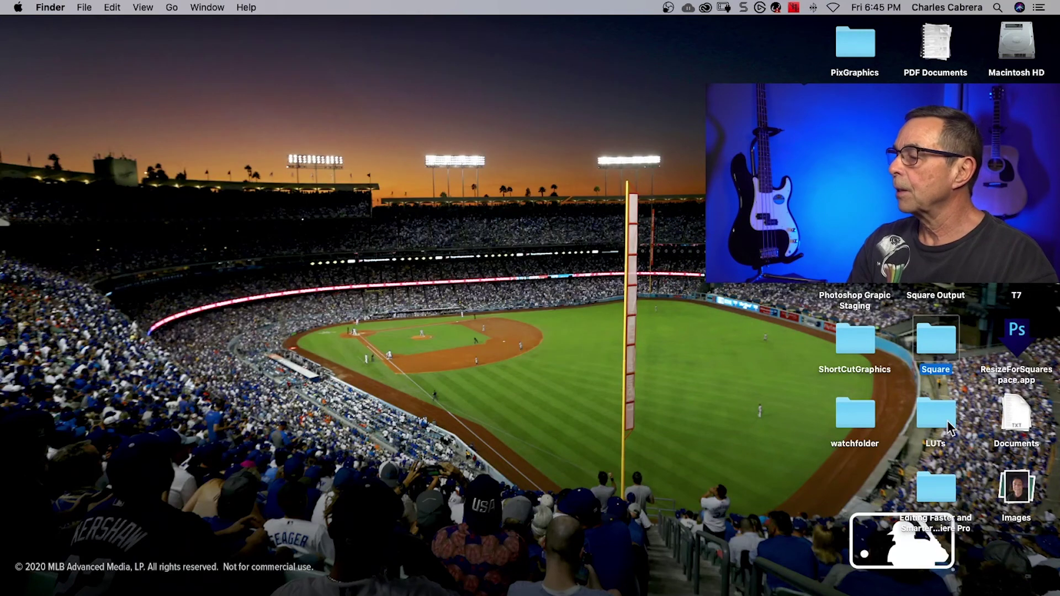
# - Open Square Output, then drop the Square folder onto the ResizeForSquarespace droplet
pyautogui.doubleClick(937, 278)
pyautogui.moveTo(390, 50); pyautogui.dragTo(437, 138)
pyautogui.click(936, 344)
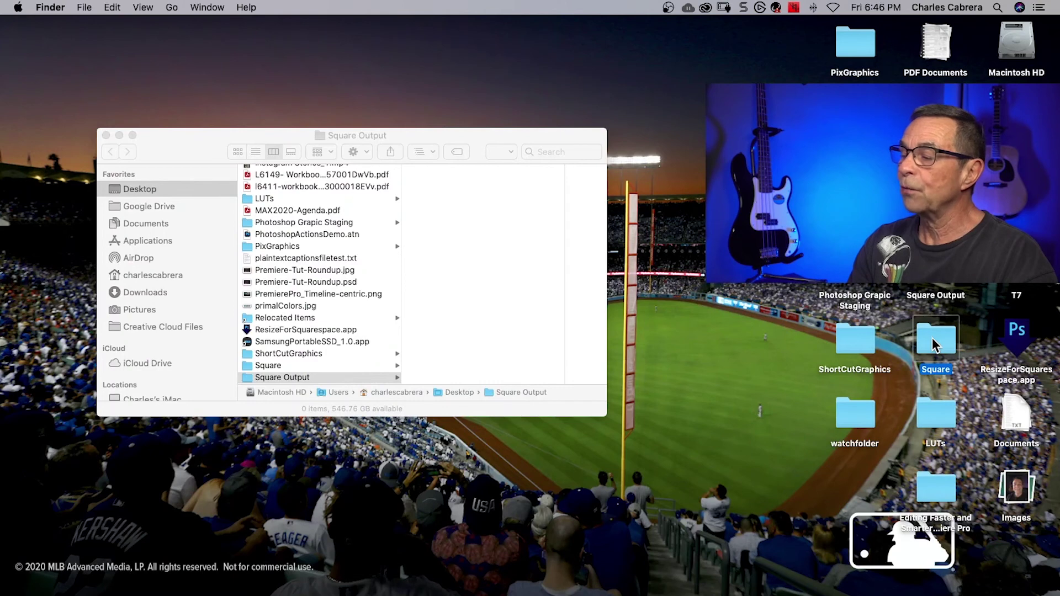
pyautogui.moveTo(936, 344); pyautogui.dragTo(1015, 341)
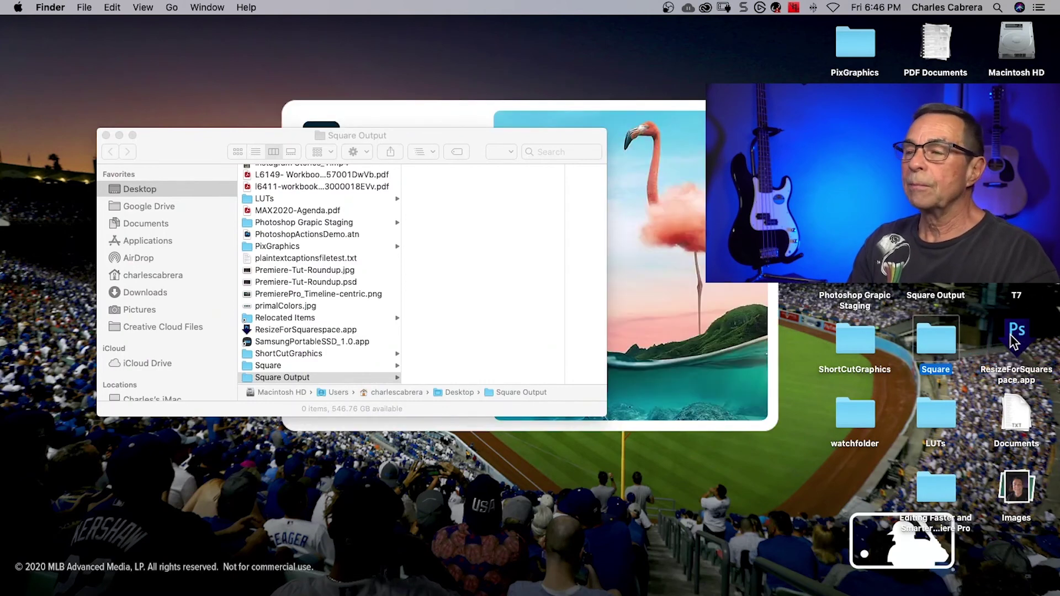